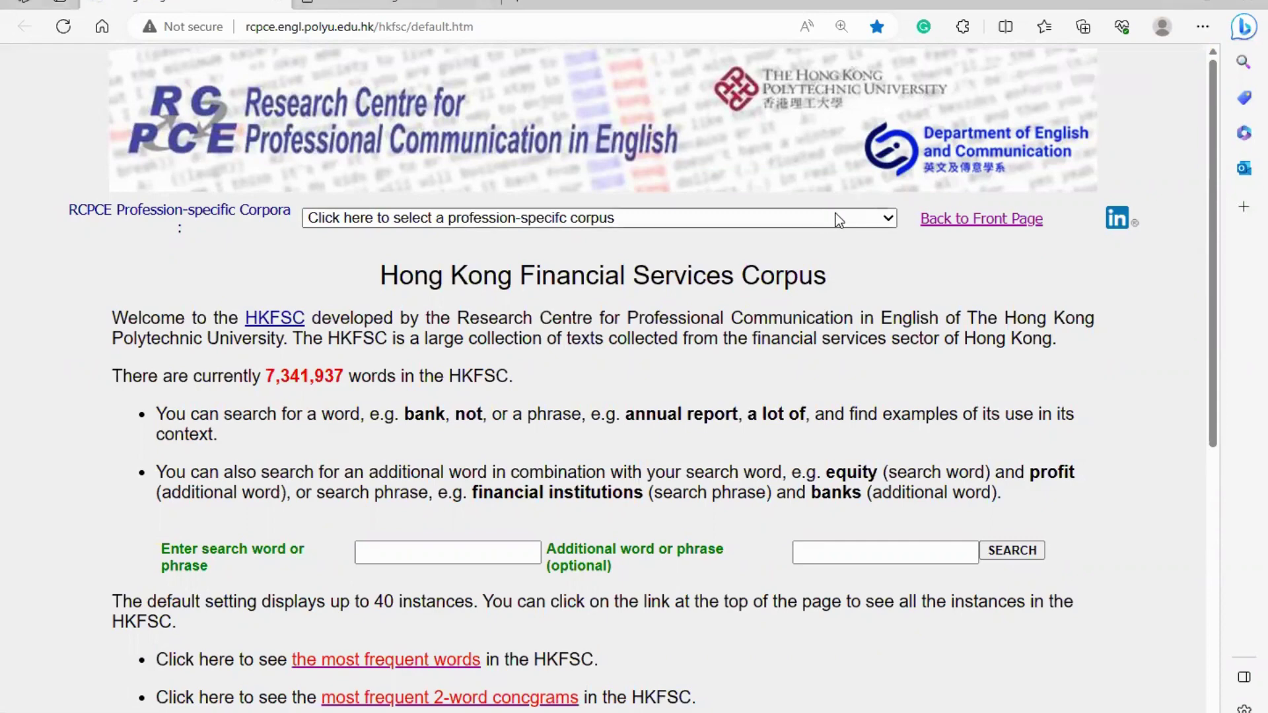
# Step: Look through the list of available profession-specific corpora without choosing one
pyautogui.click(604, 218)
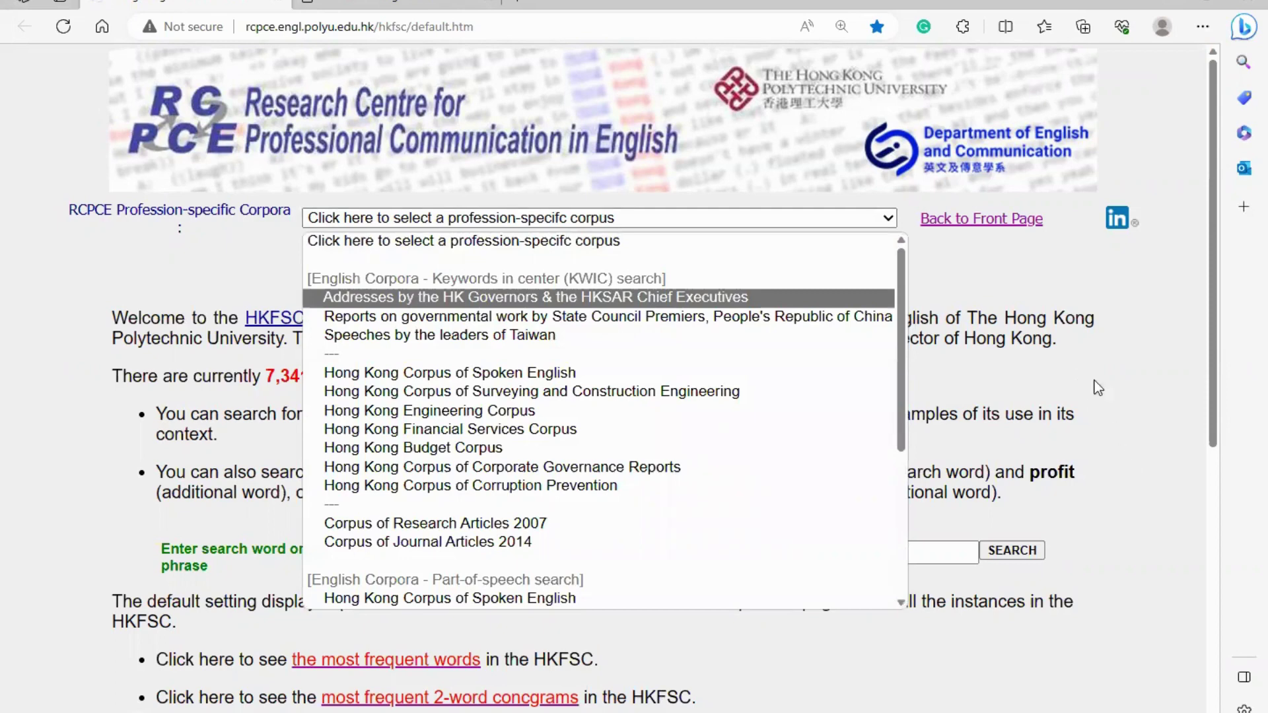
pyautogui.click(1035, 286)
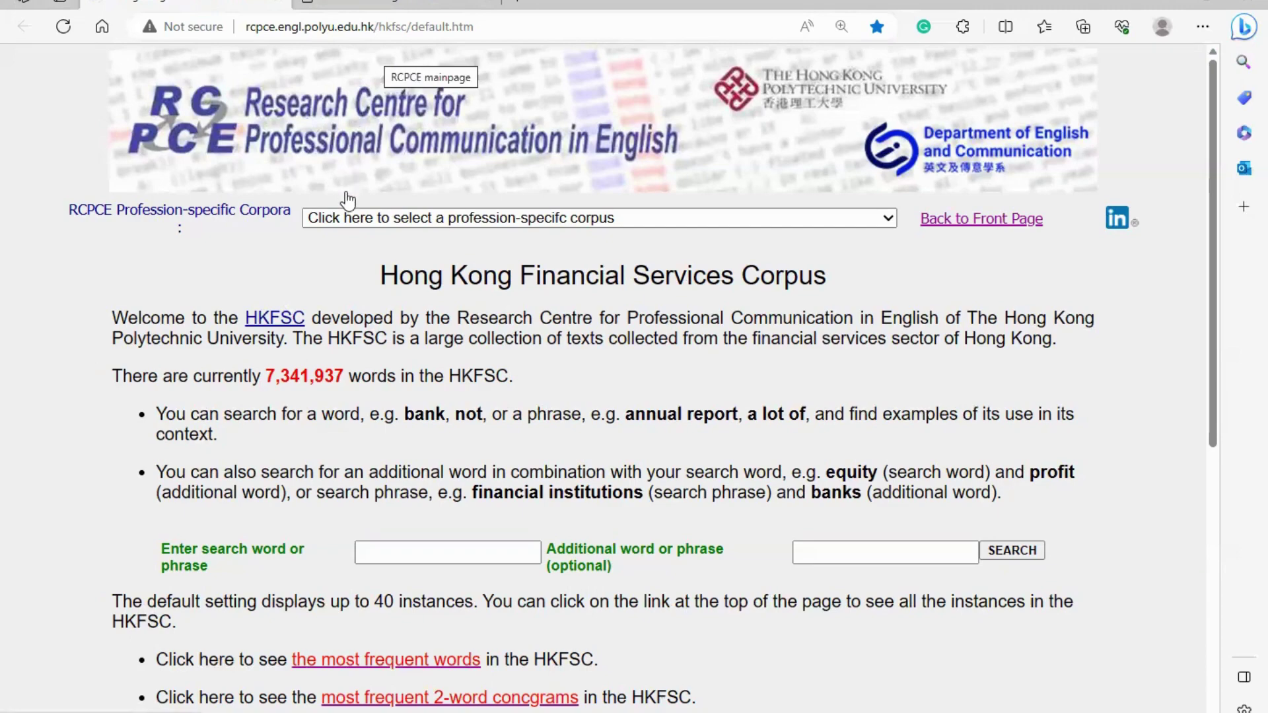
# Step: View the list of the most frequent words in the HKFSC, and return to the corpus search page
pyautogui.scroll(-3, 339, 331)
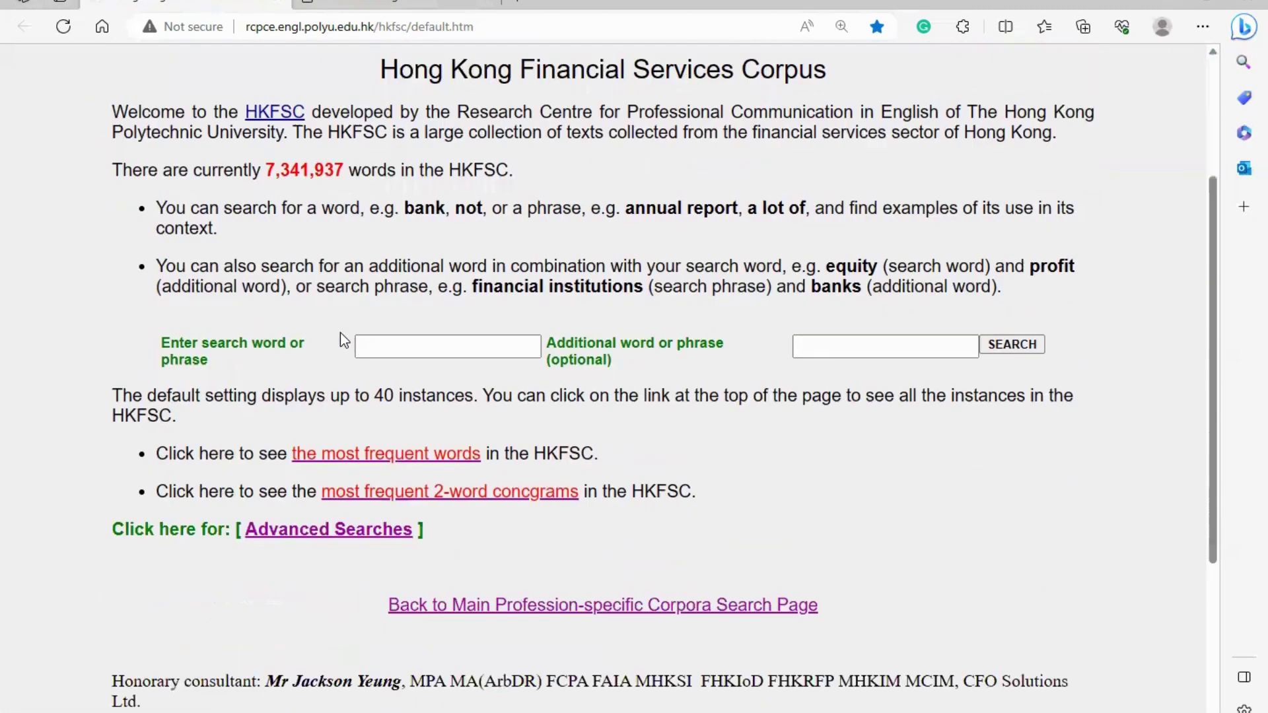
pyautogui.click(354, 461)
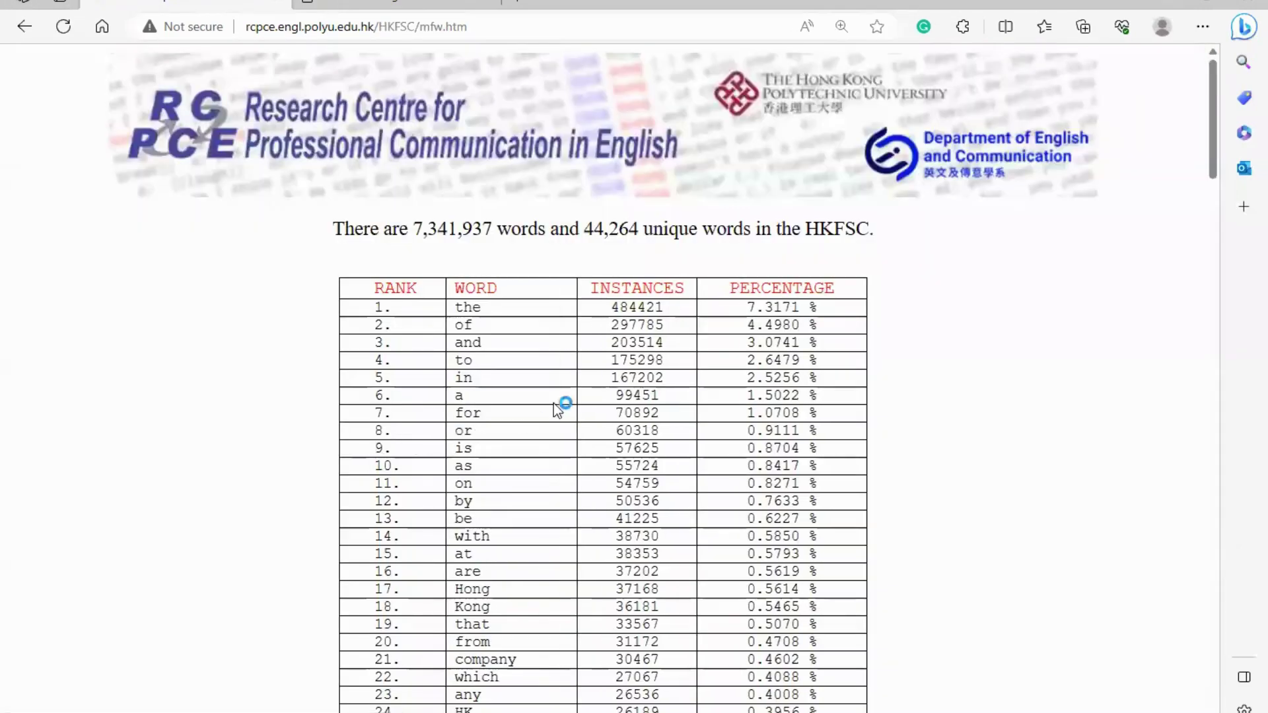
pyautogui.scroll(-8, 543, 376)
pyautogui.scroll(-2, 541, 380)
pyautogui.scroll(11, 540, 380)
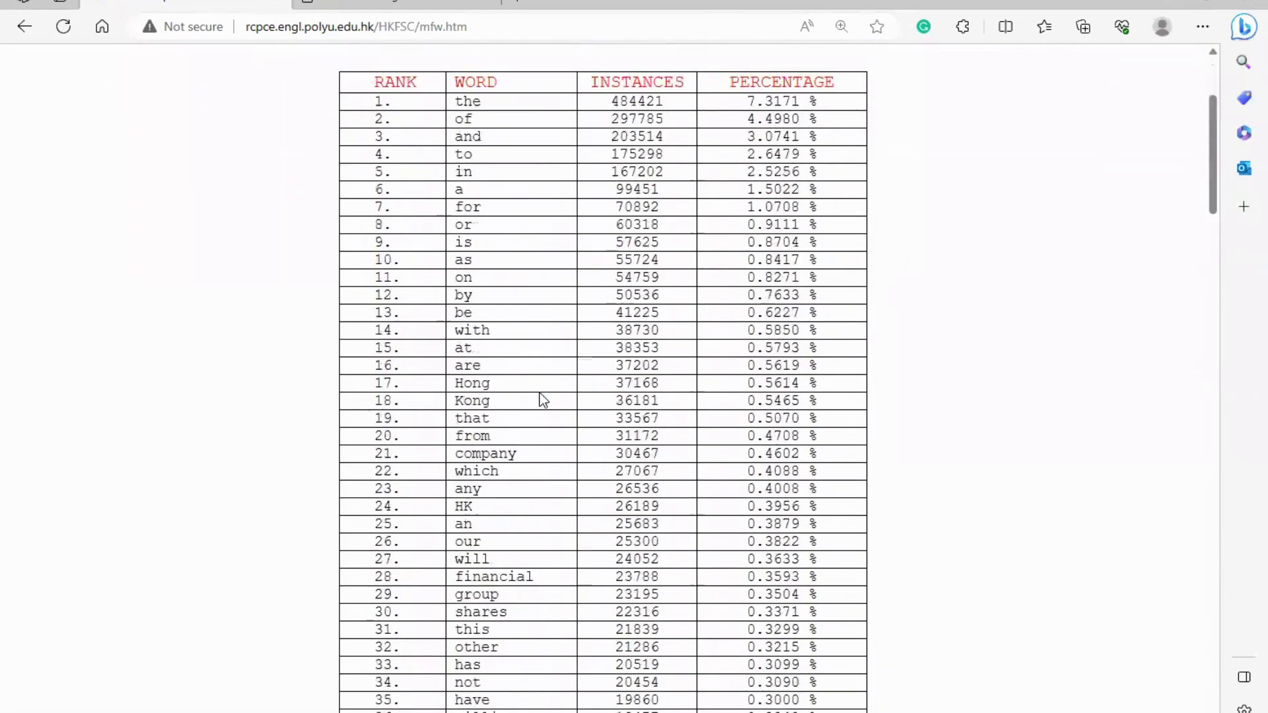
pyautogui.click(23, 28)
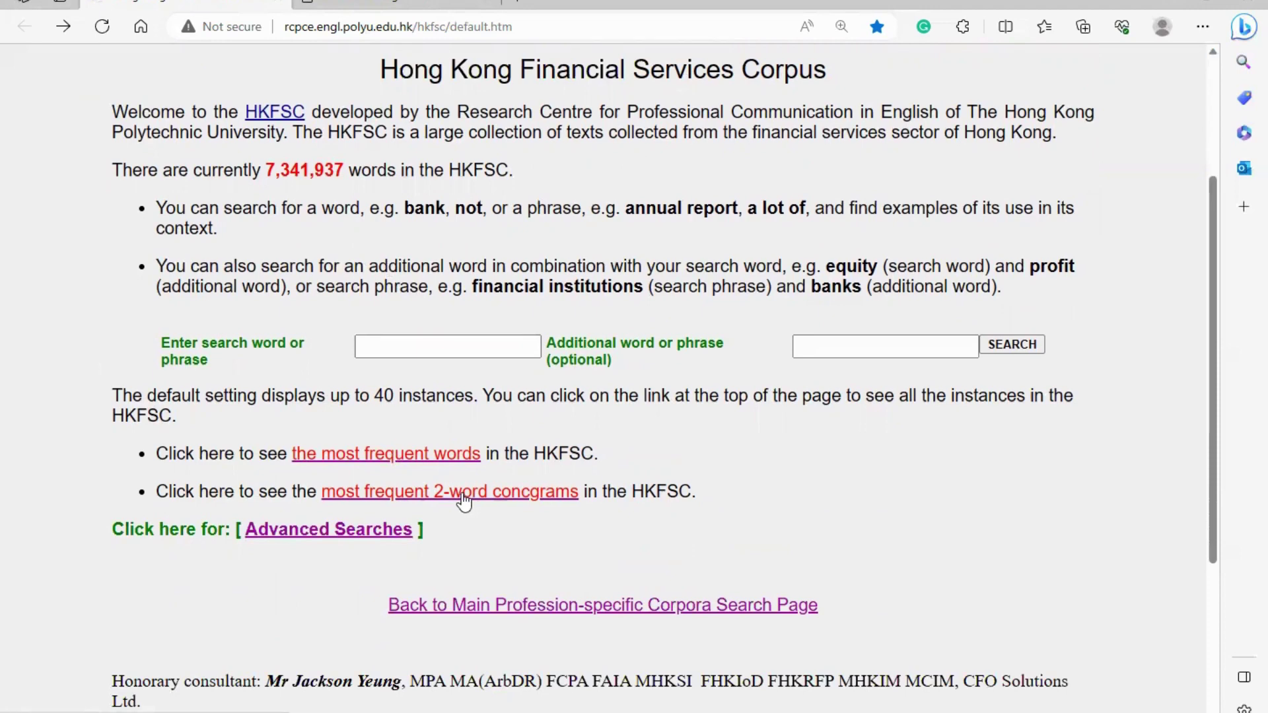
# Step: View the table of the most frequent 2-word concgrams in the HKFSC, and return to the corpus search page
pyautogui.click(499, 492)
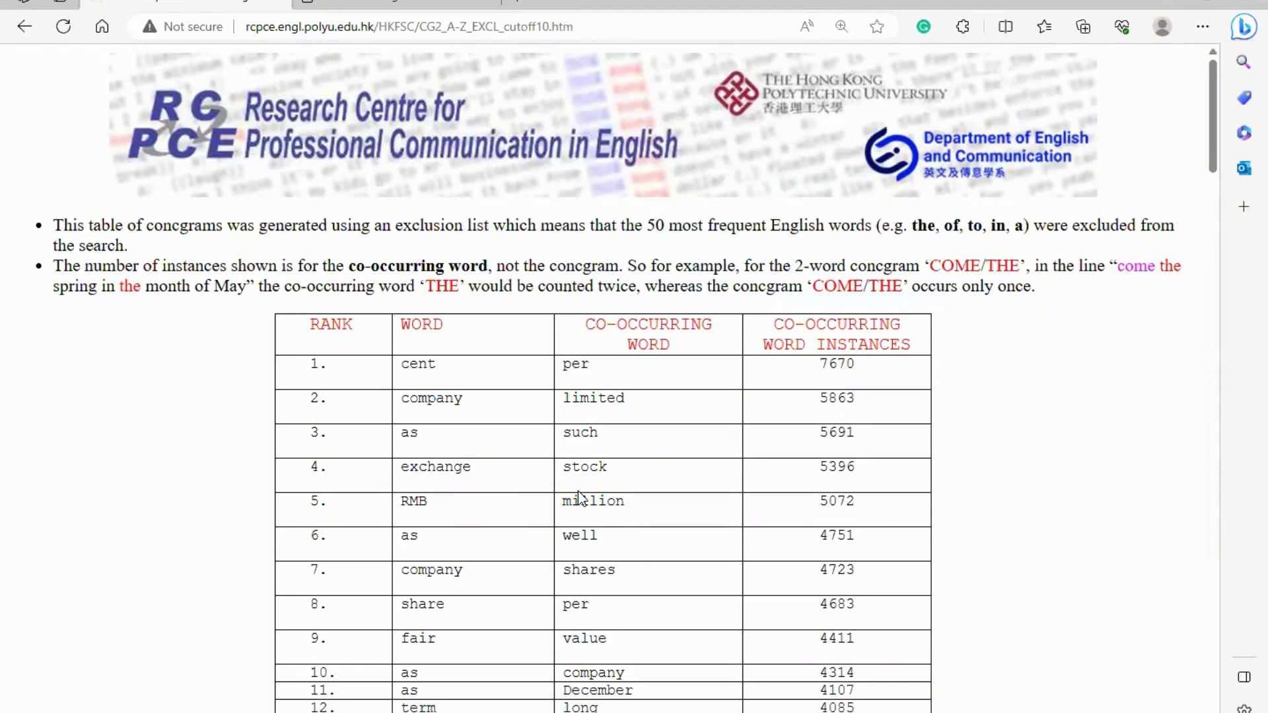
pyautogui.scroll(-3, 642, 506)
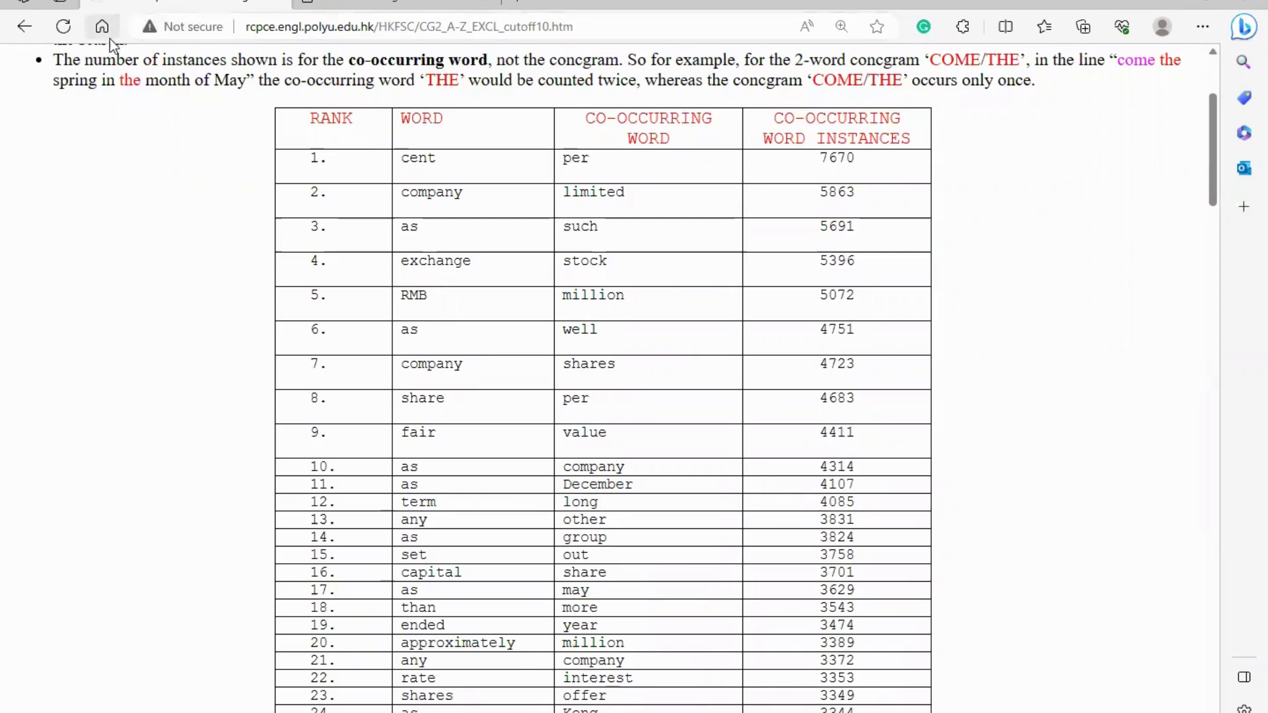
pyautogui.click(24, 27)
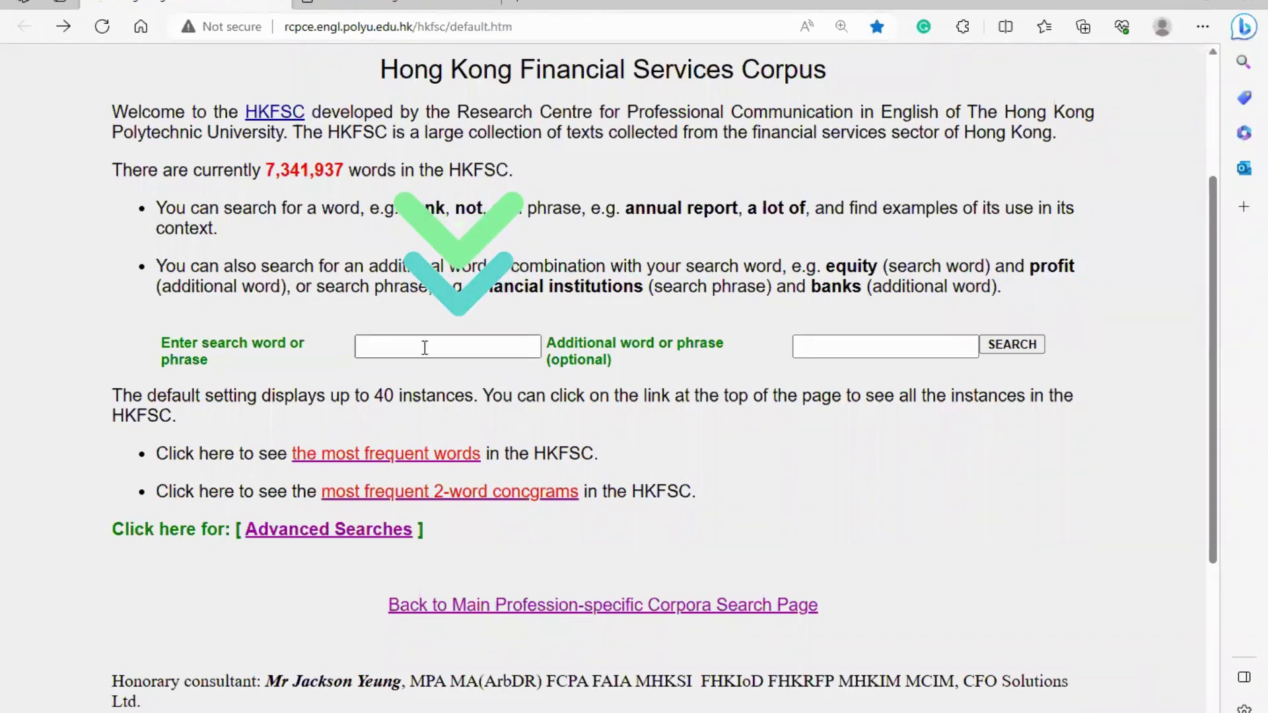
# Step: Search the Hong Kong Financial Services Corpus for the word "maturity"
pyautogui.click(387, 347)
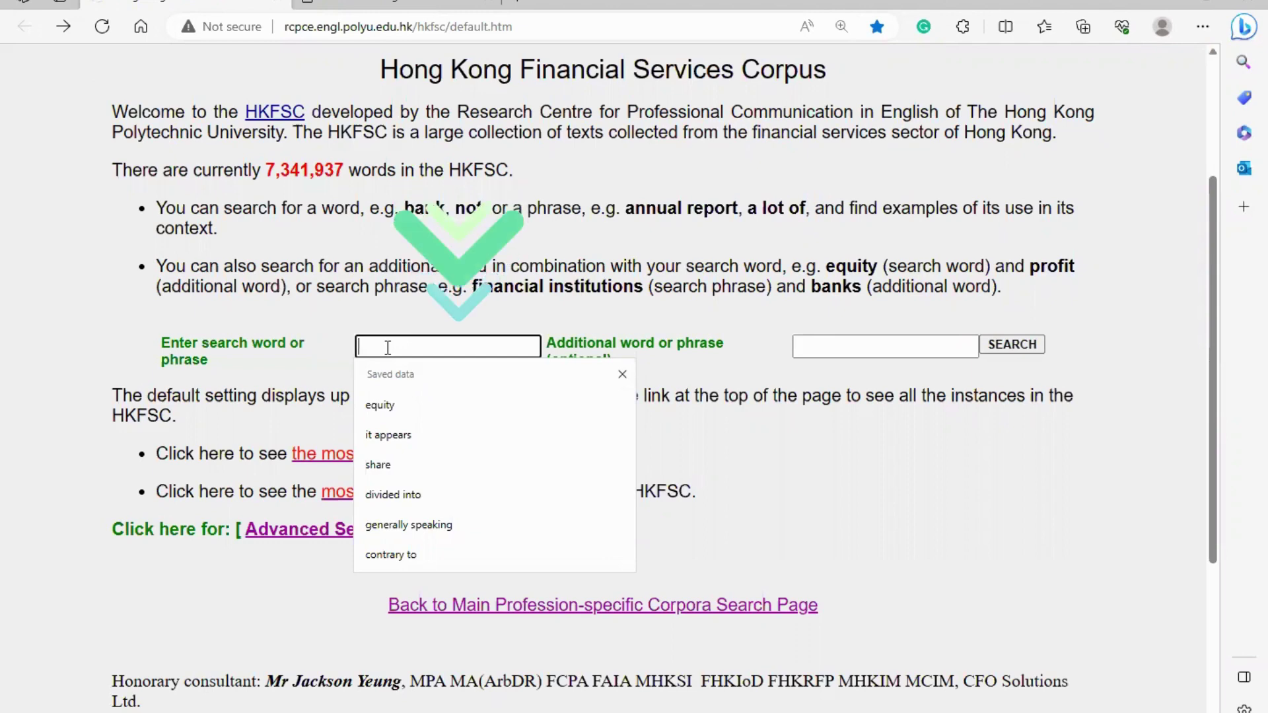
pyautogui.click(814, 362)
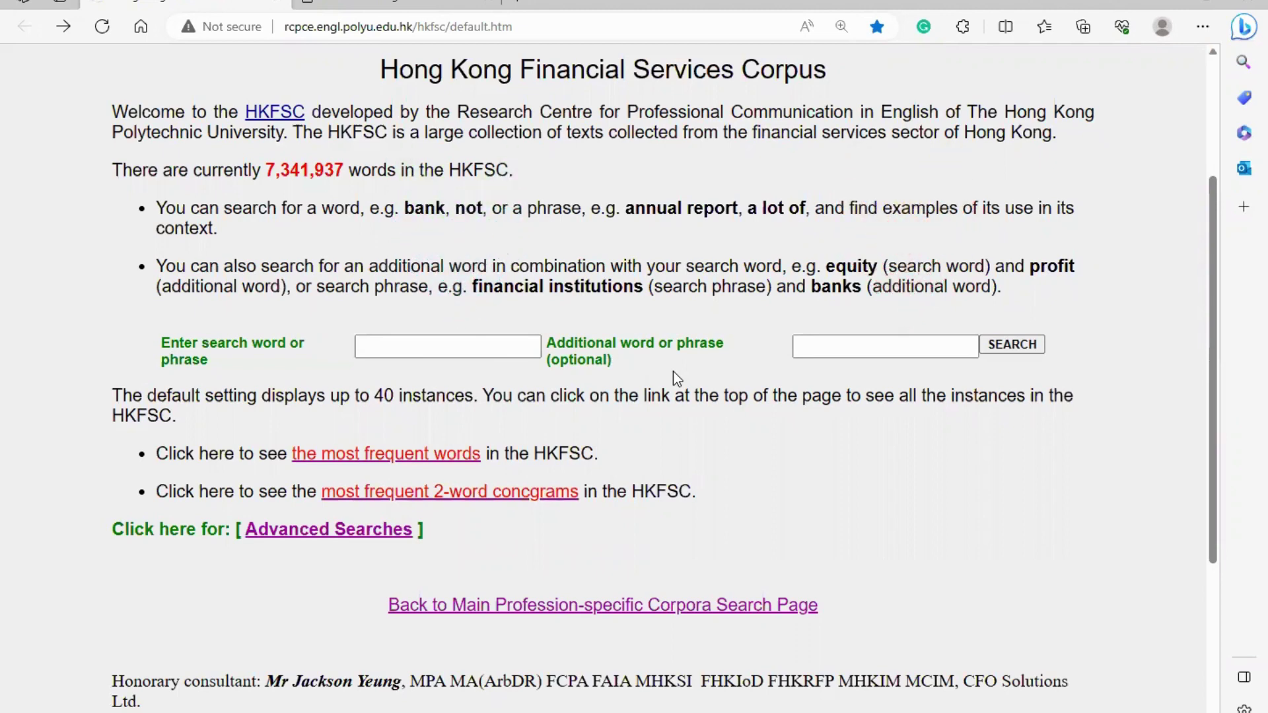
pyautogui.click(421, 350)
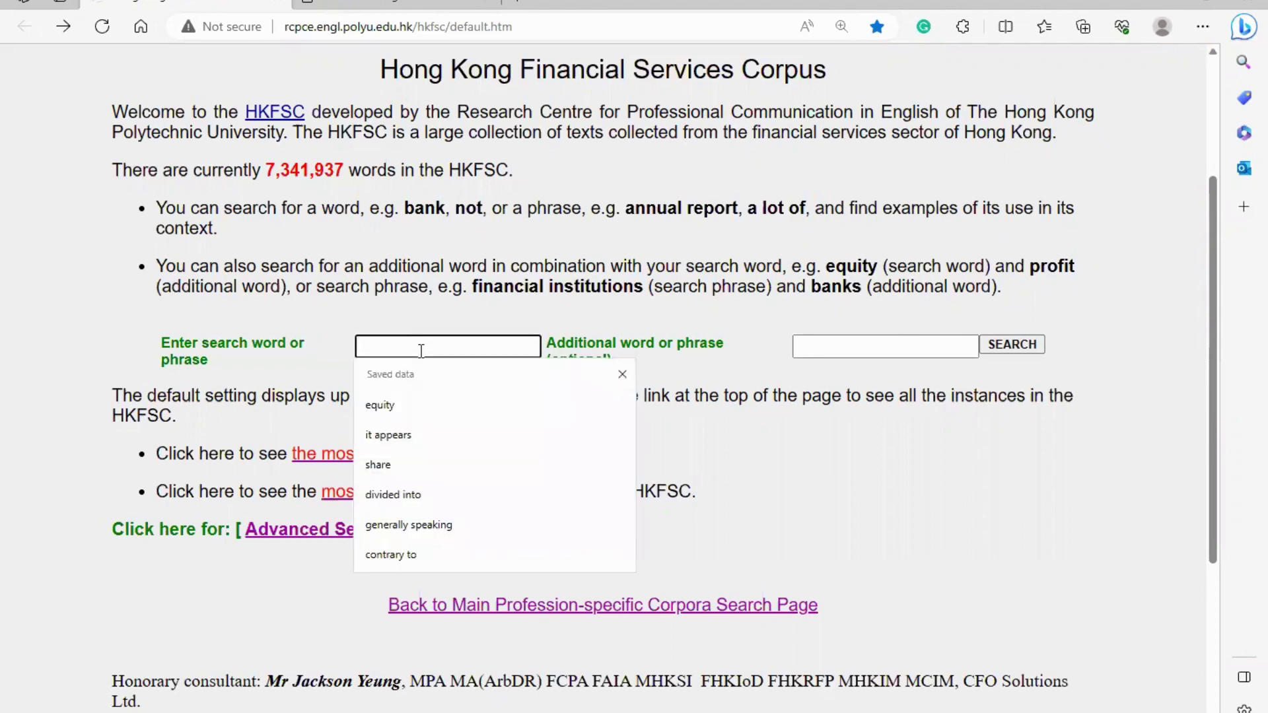
pyautogui.write('maturity')
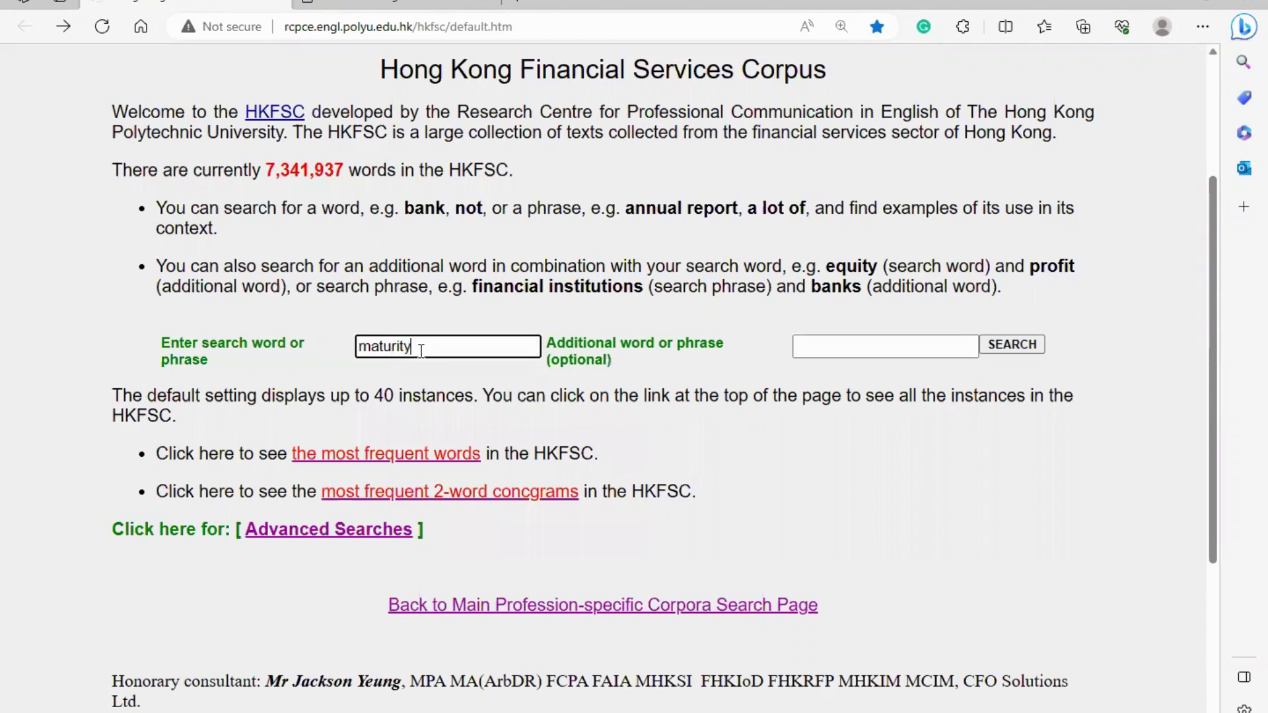
pyautogui.click(1004, 345)
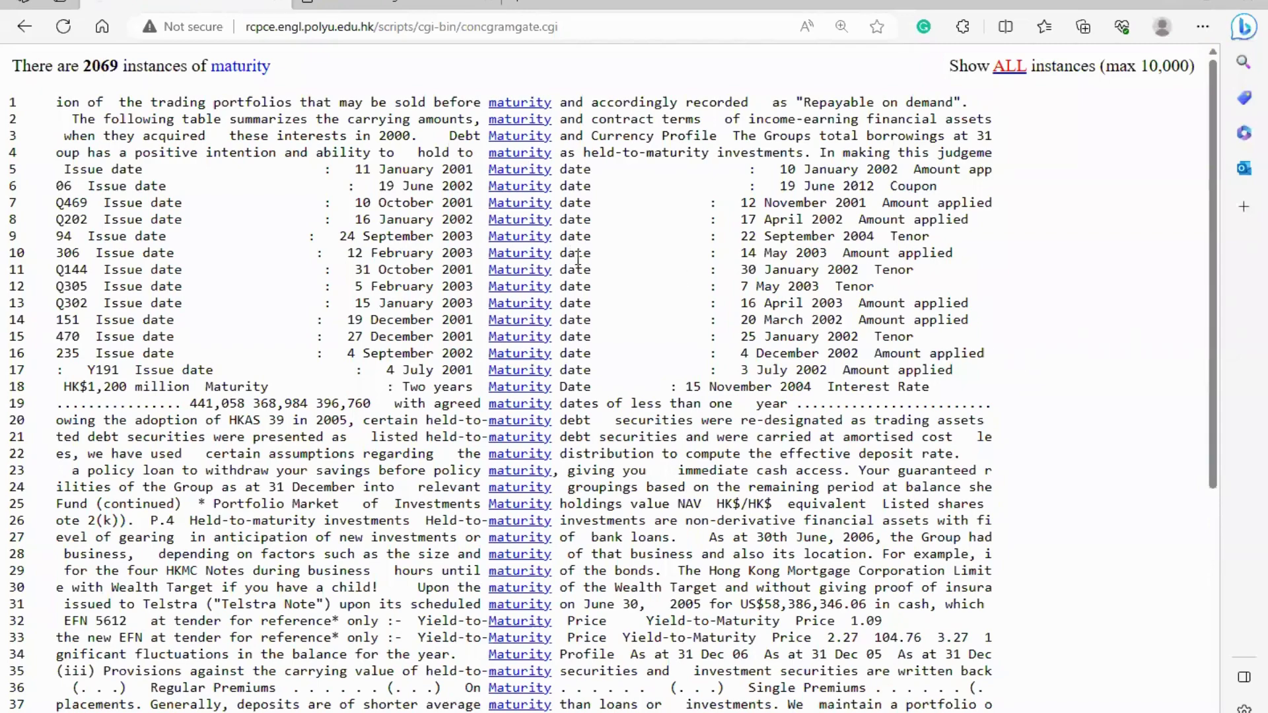
# Step: View the wider context of the "maturity" instance in concordance line 20, and return to the results
pyautogui.scroll(-5, 594, 267)
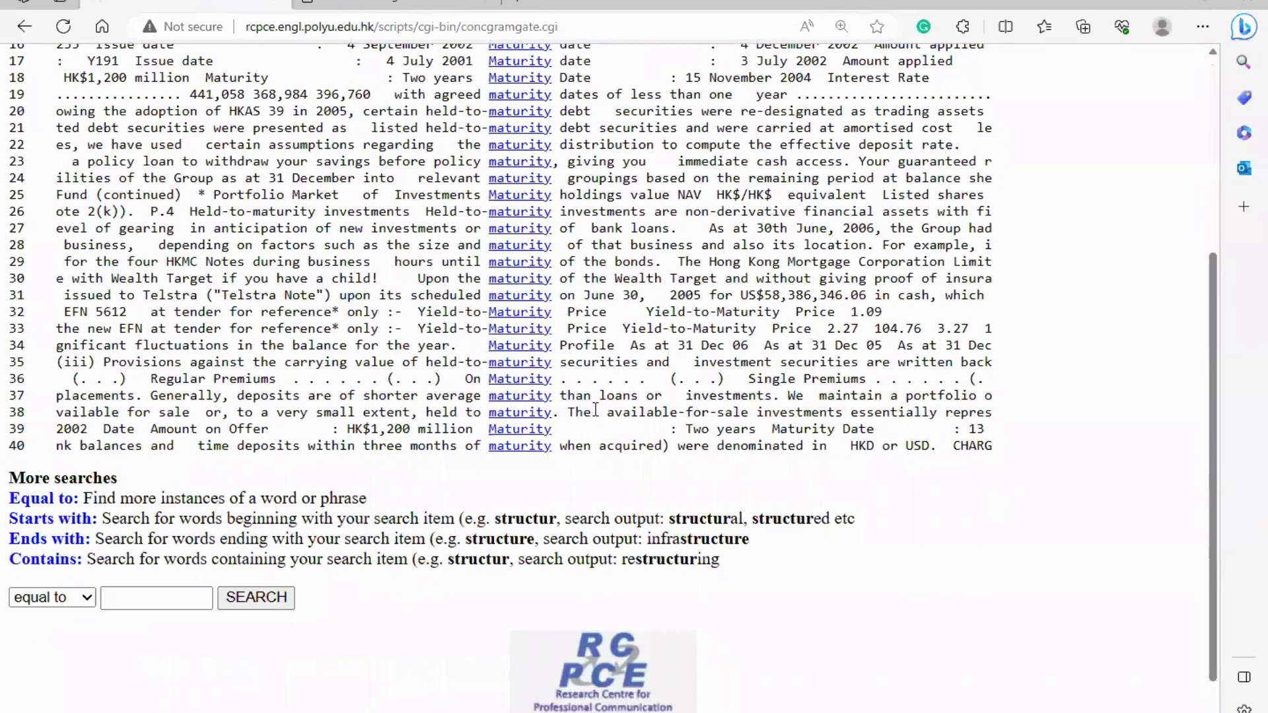
pyautogui.scroll(3, 546, 436)
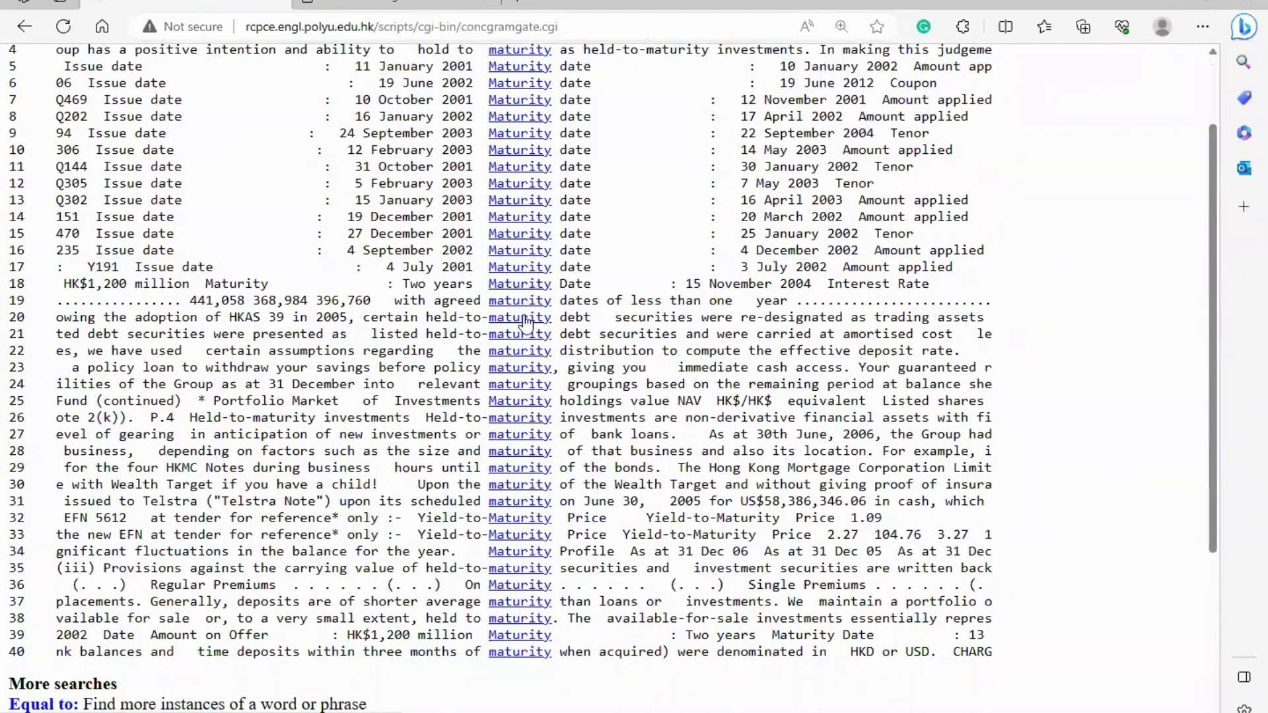
pyautogui.click(520, 318)
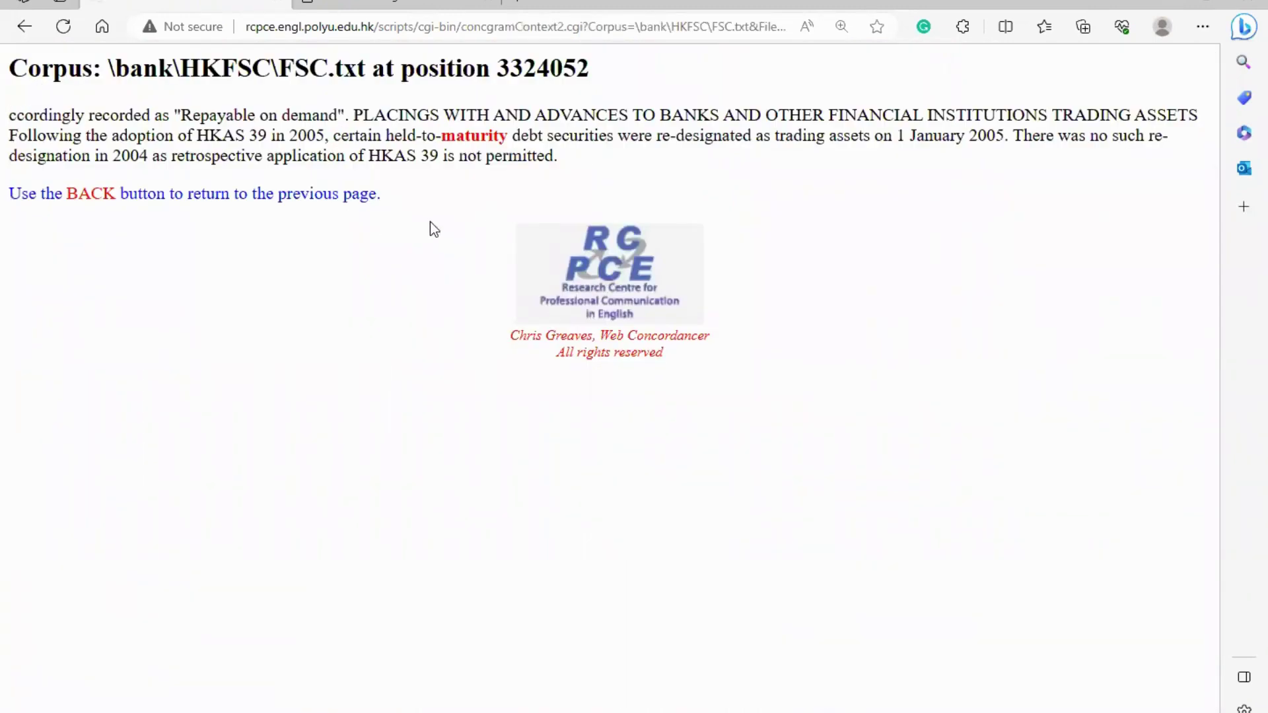
pyautogui.click(26, 27)
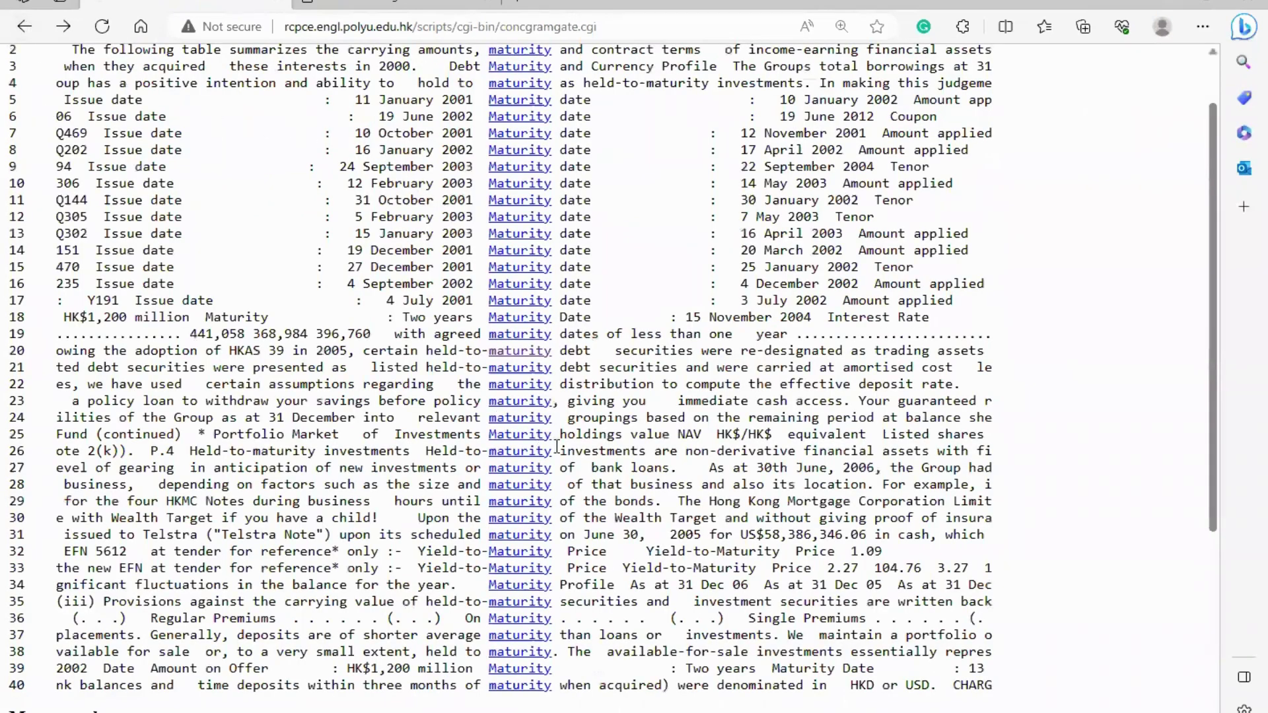
# Step: Run a further search for words that start with "financ" and look through the concordance lines
pyautogui.scroll(-2, 557, 448)
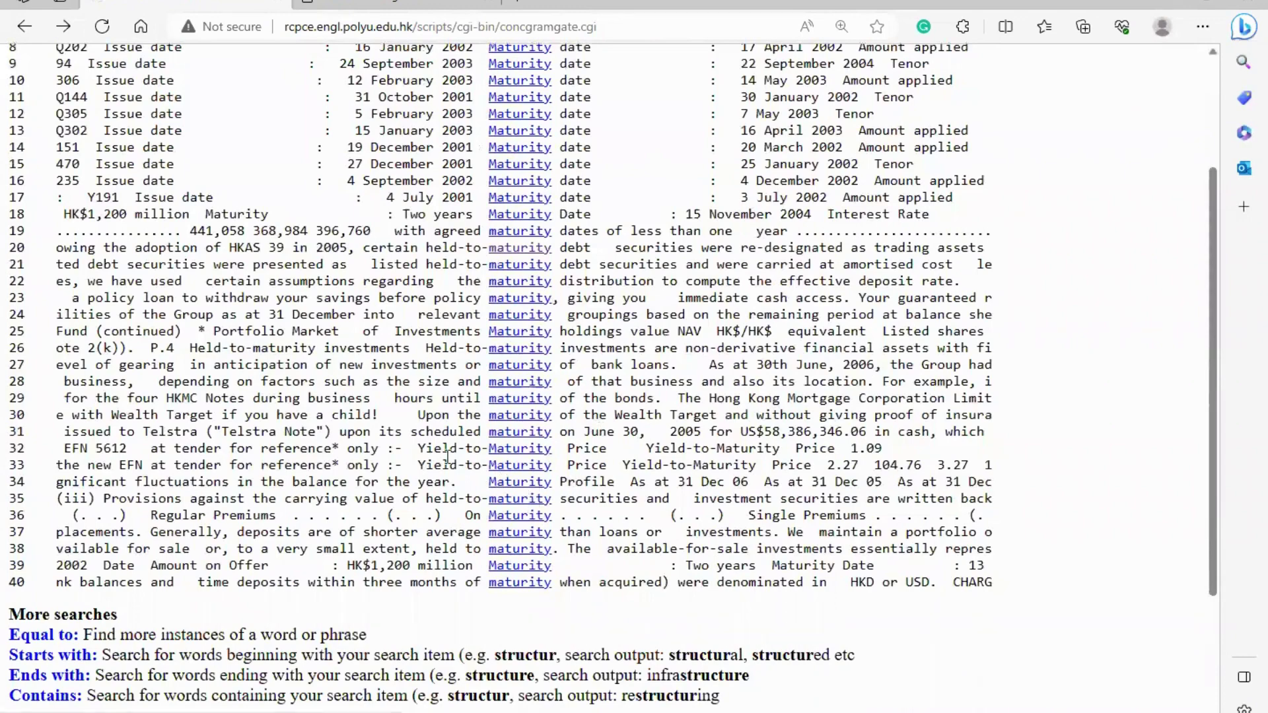
pyautogui.scroll(-4, 439, 459)
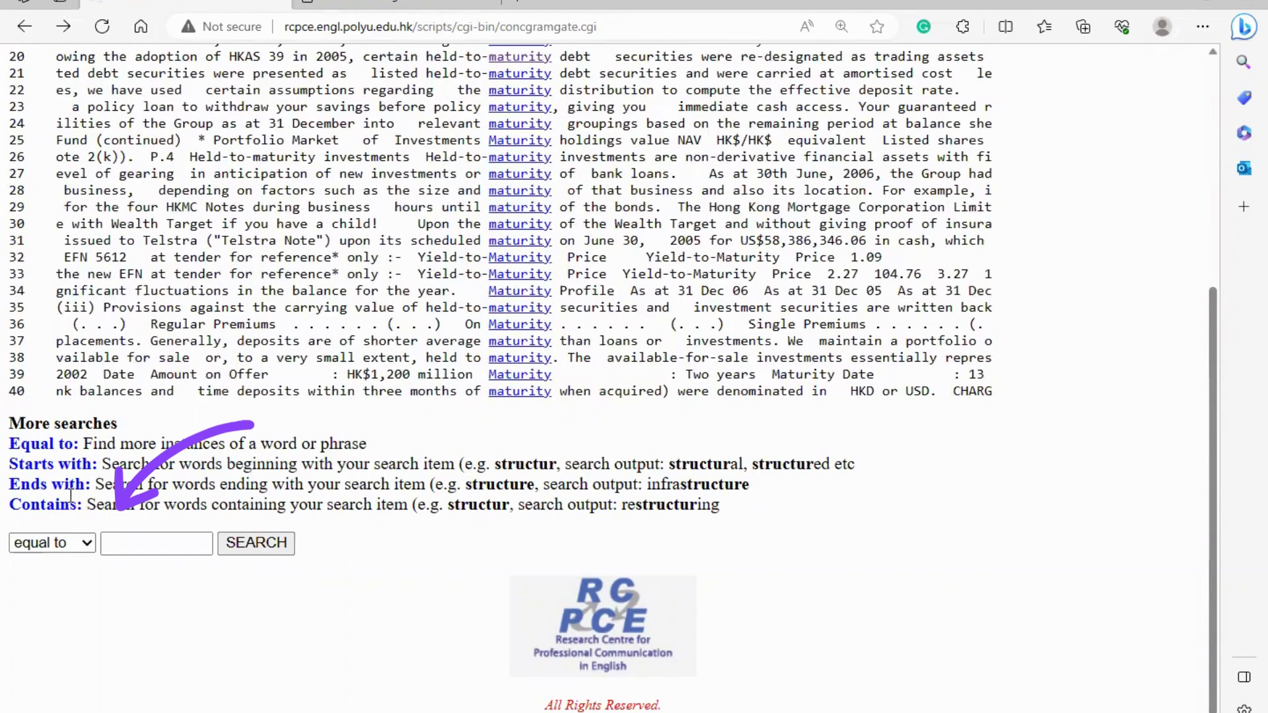
pyautogui.click(89, 541)
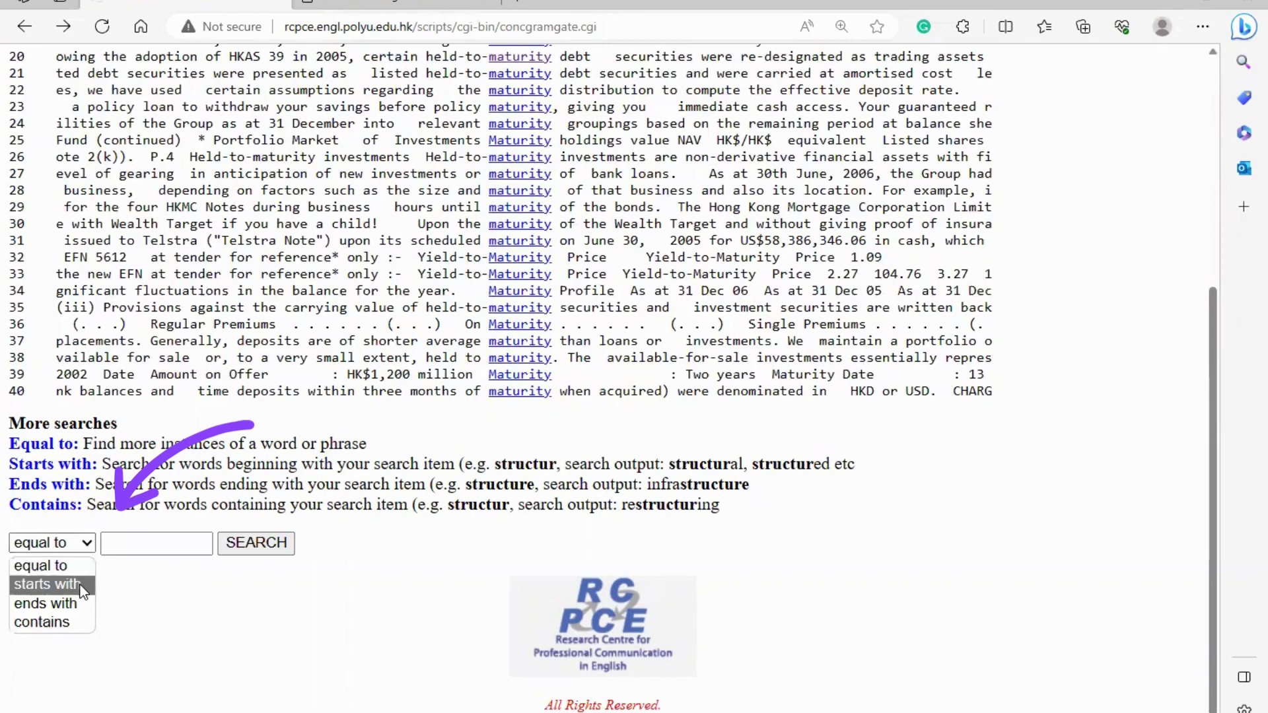
pyautogui.click(66, 584)
pyautogui.click(120, 549)
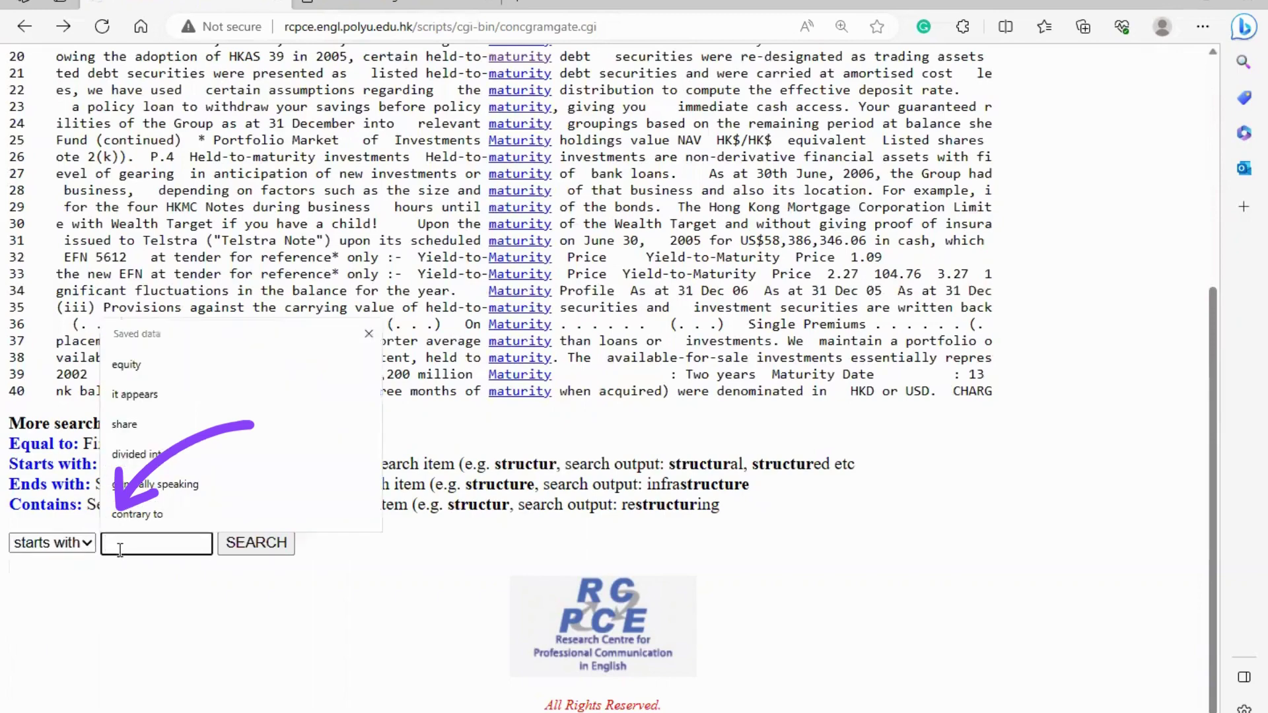
pyautogui.write('financ')
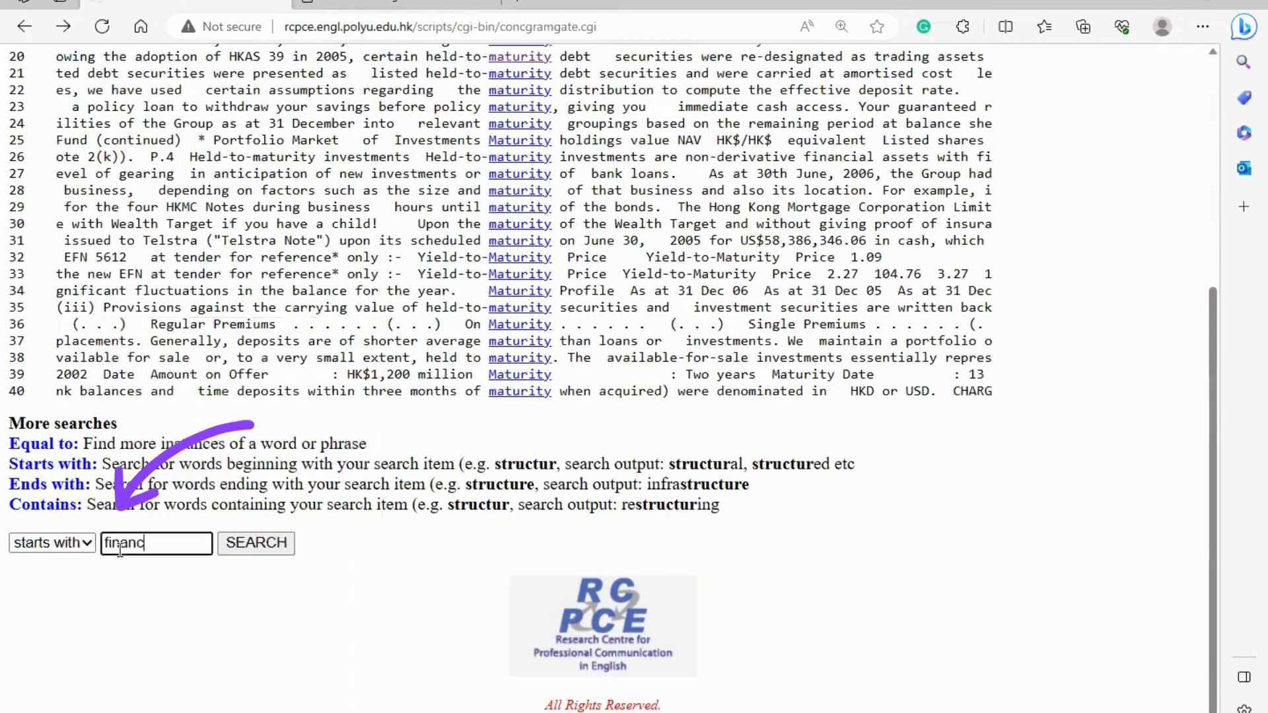
pyautogui.click(243, 548)
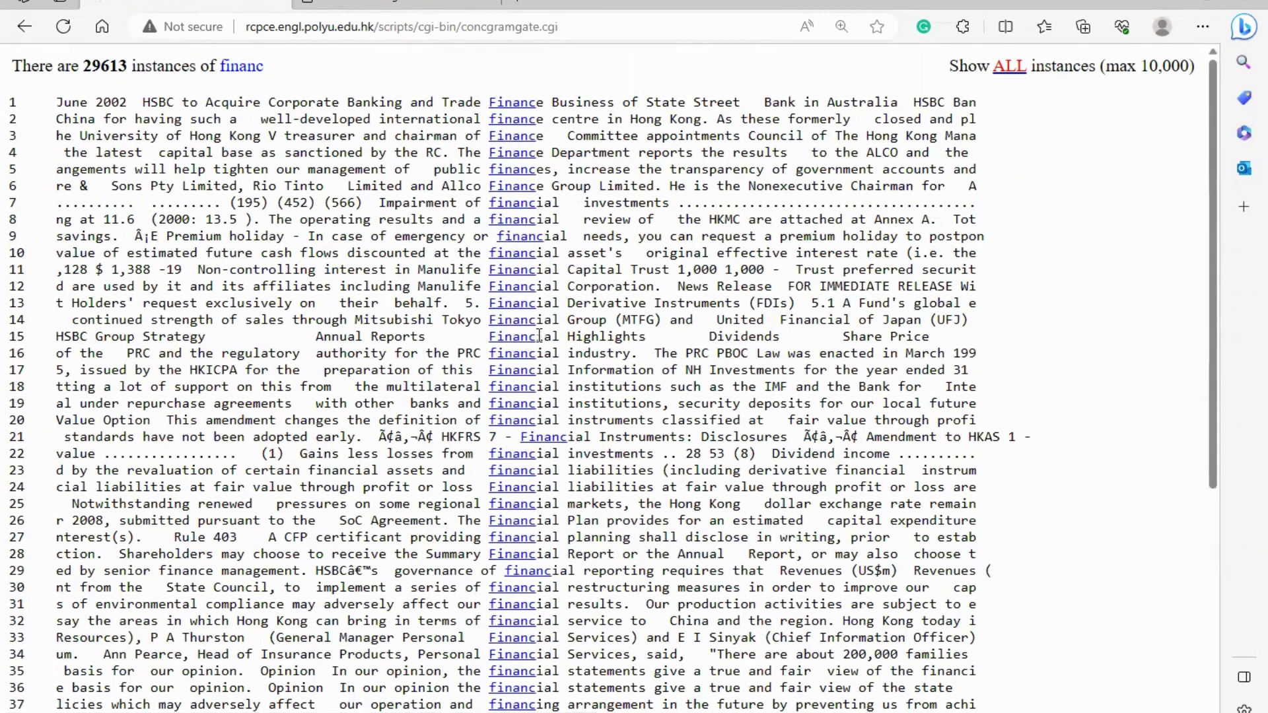
pyautogui.scroll(-2, 539, 346)
pyautogui.scroll(-2, 539, 347)
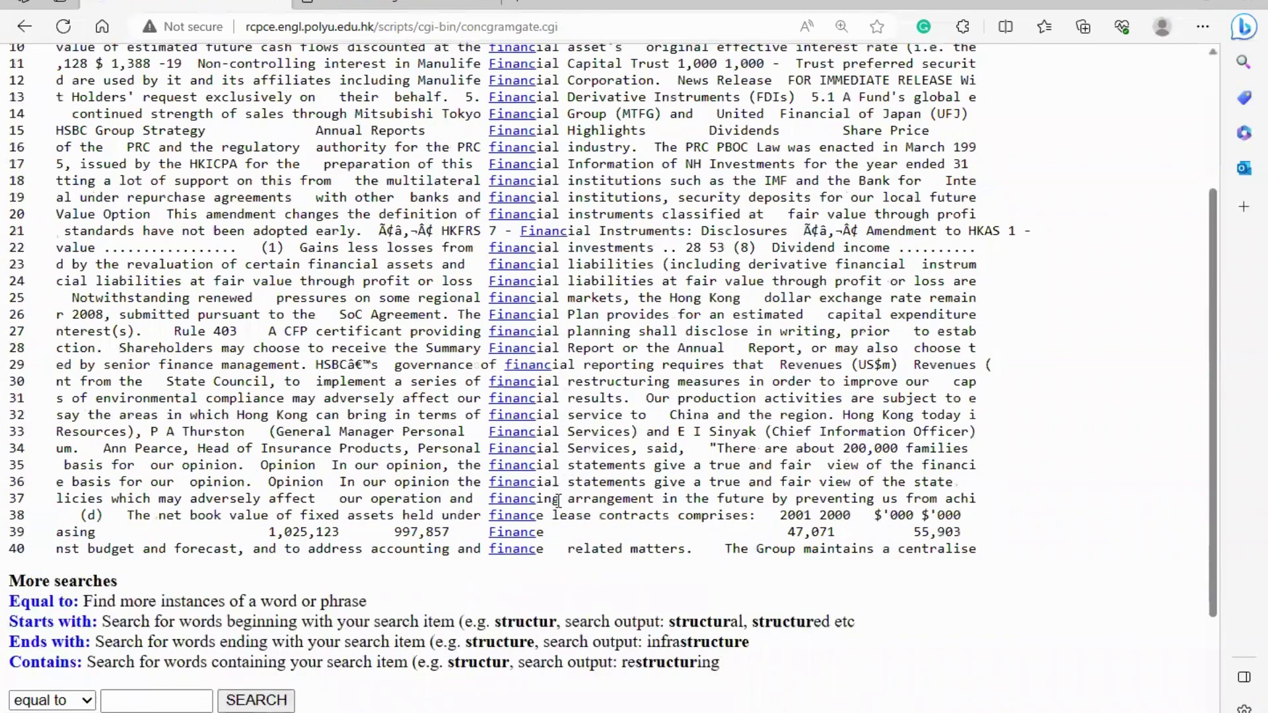
# Step: Return to the main HKFSC search page and open its Advanced Searches page
pyautogui.click(25, 31)
pyautogui.click(25, 31)
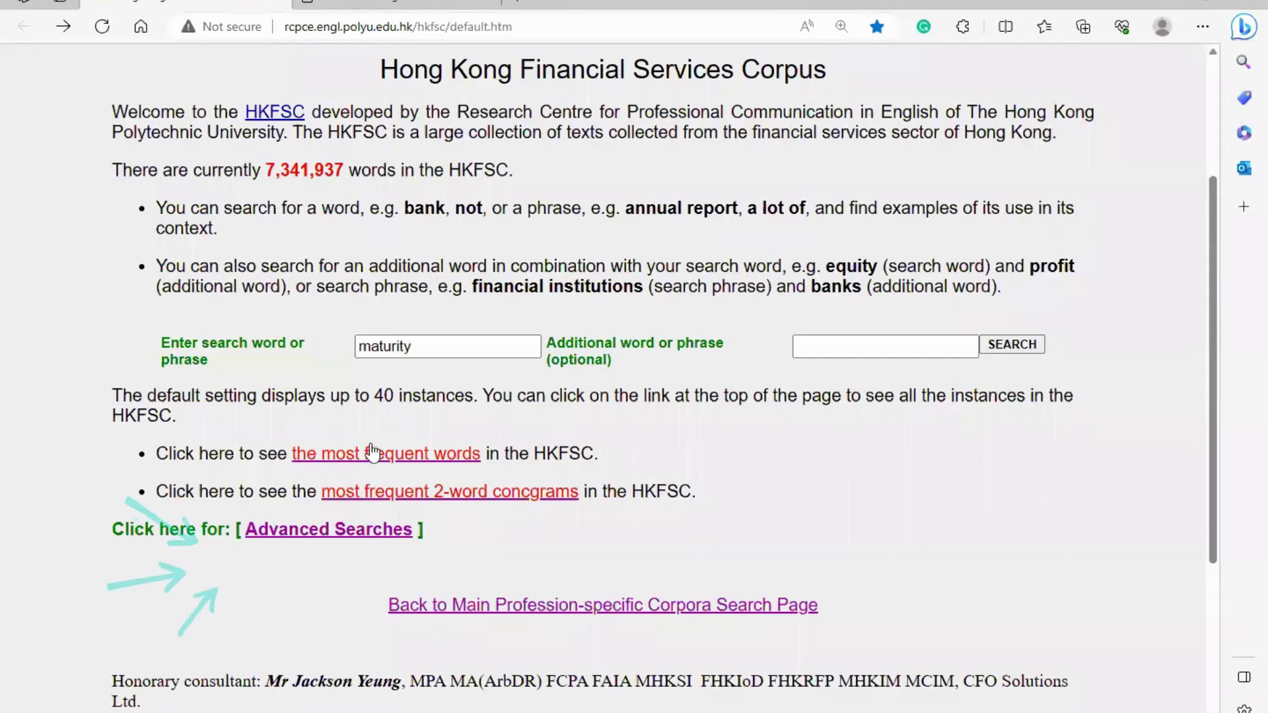
pyautogui.click(318, 537)
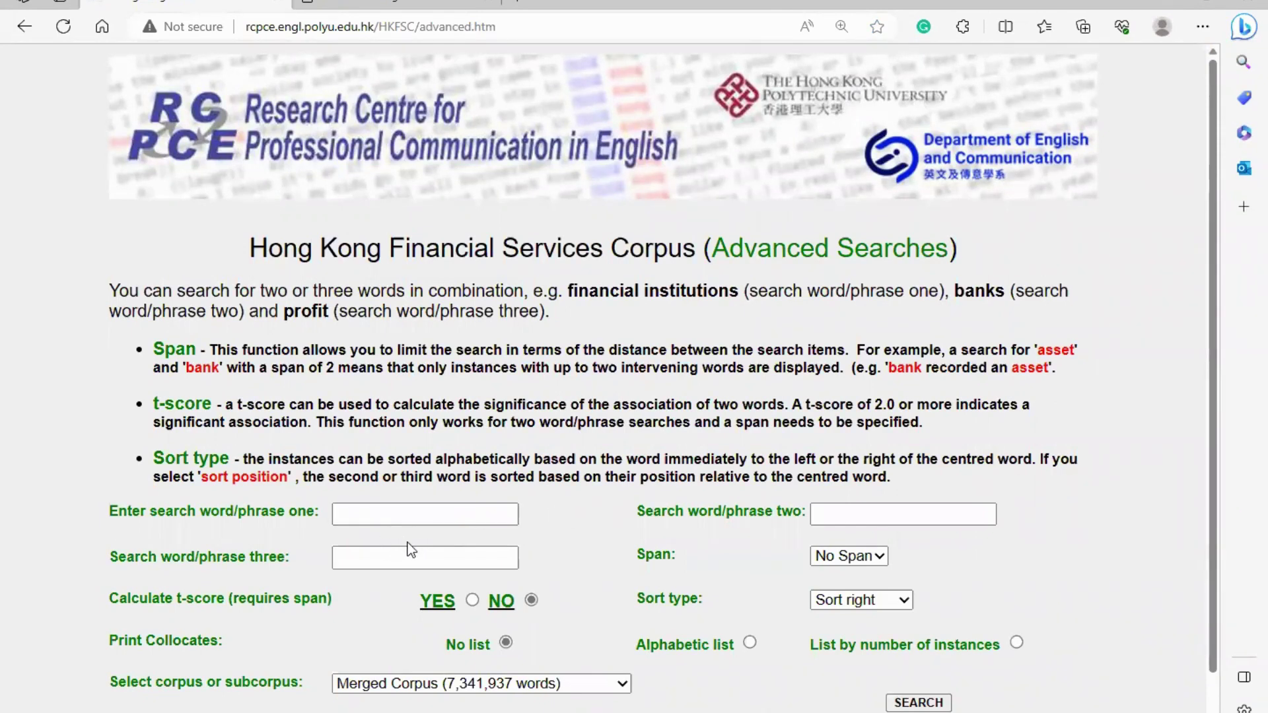
# Step: Check the available span choices and set the t-score calculation to YES
pyautogui.click(862, 555)
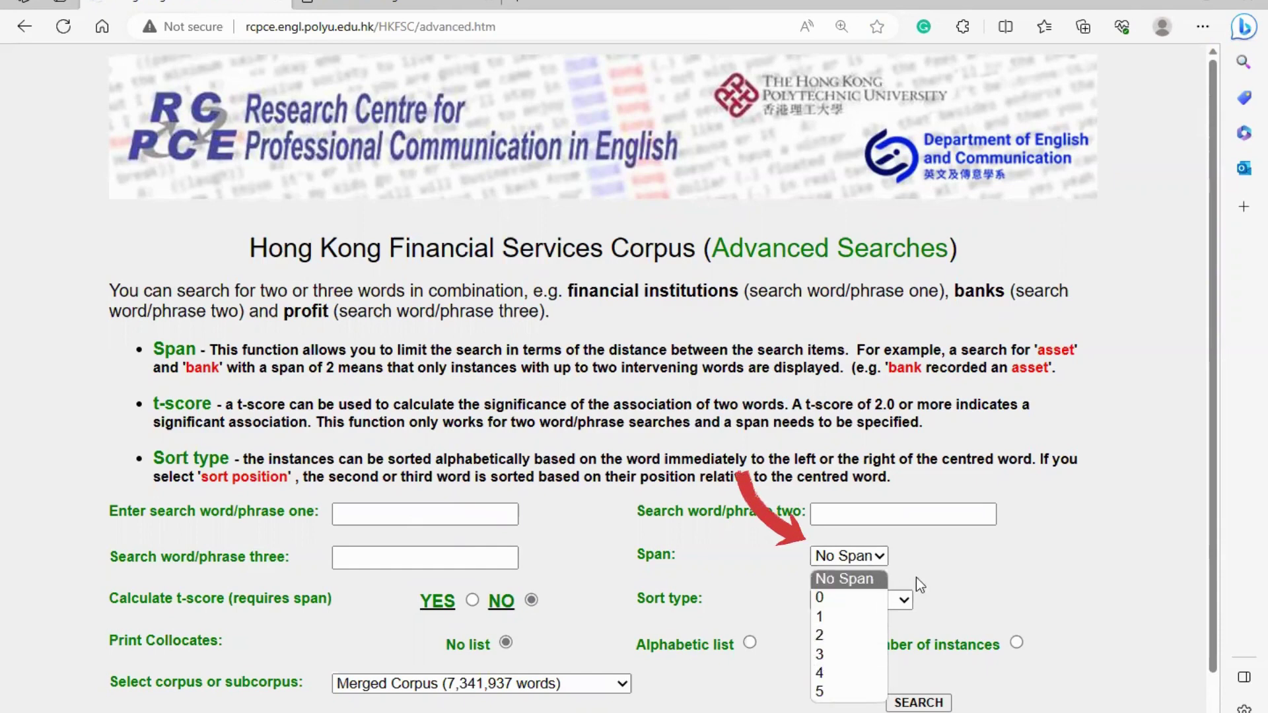
pyautogui.click(945, 569)
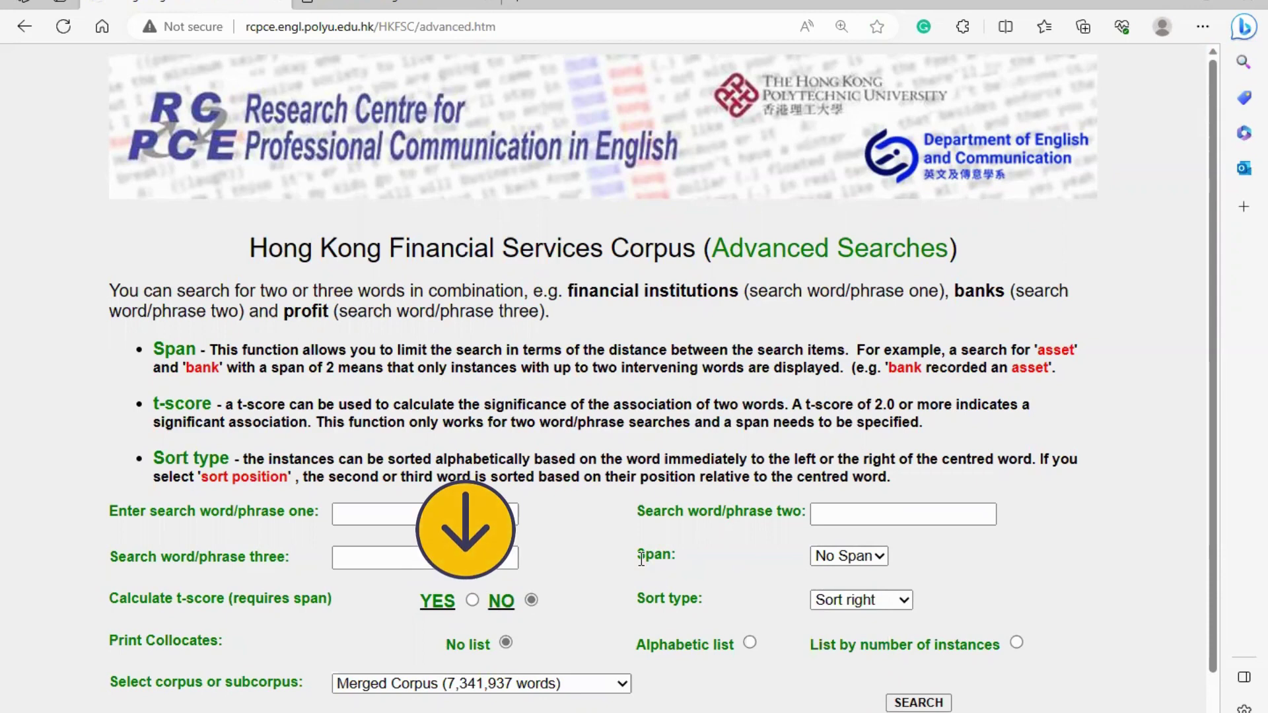
pyautogui.click(473, 601)
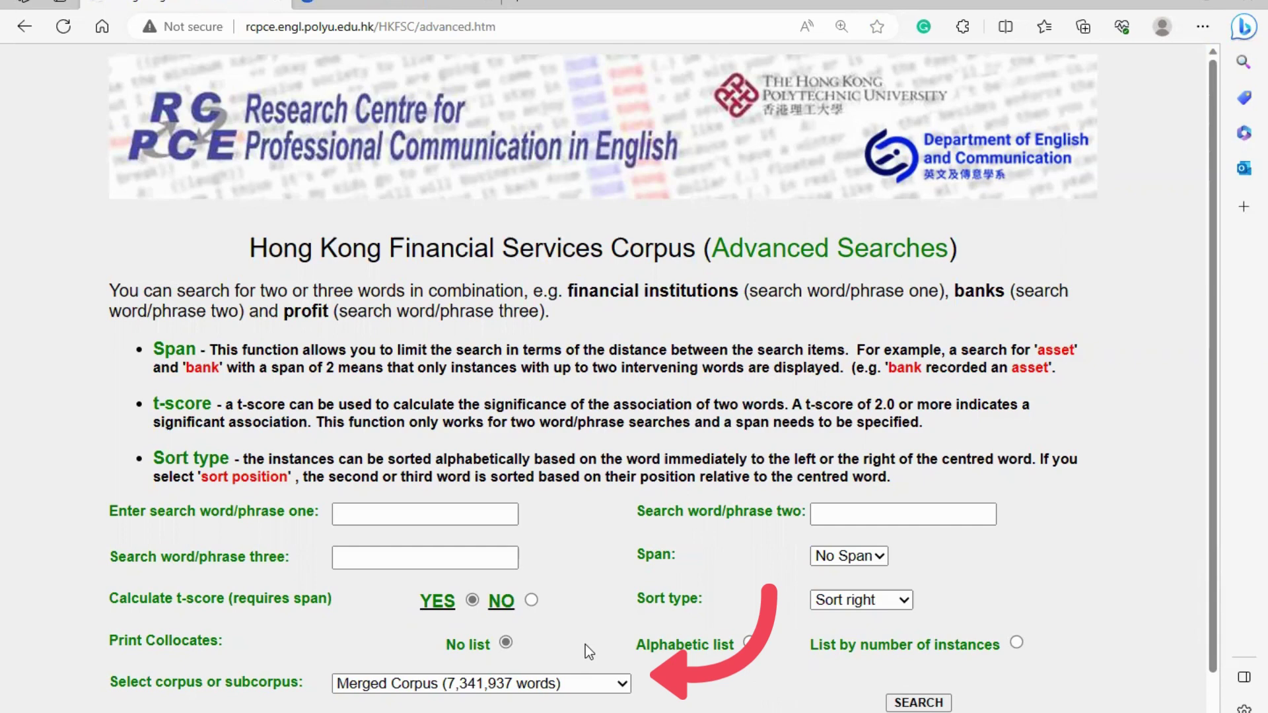
# Step: Look through the available subcorpora for the advanced search, keeping the merged corpus selected
pyautogui.click(597, 685)
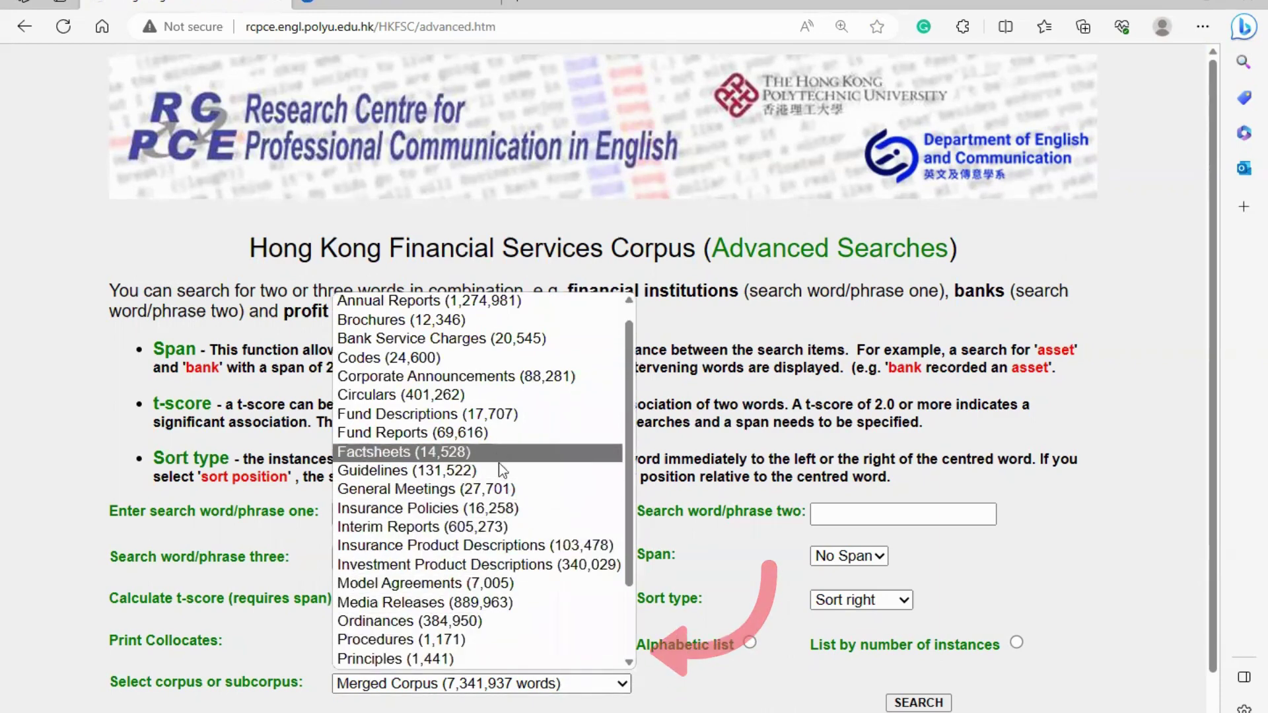
pyautogui.scroll(-1, 631, 637)
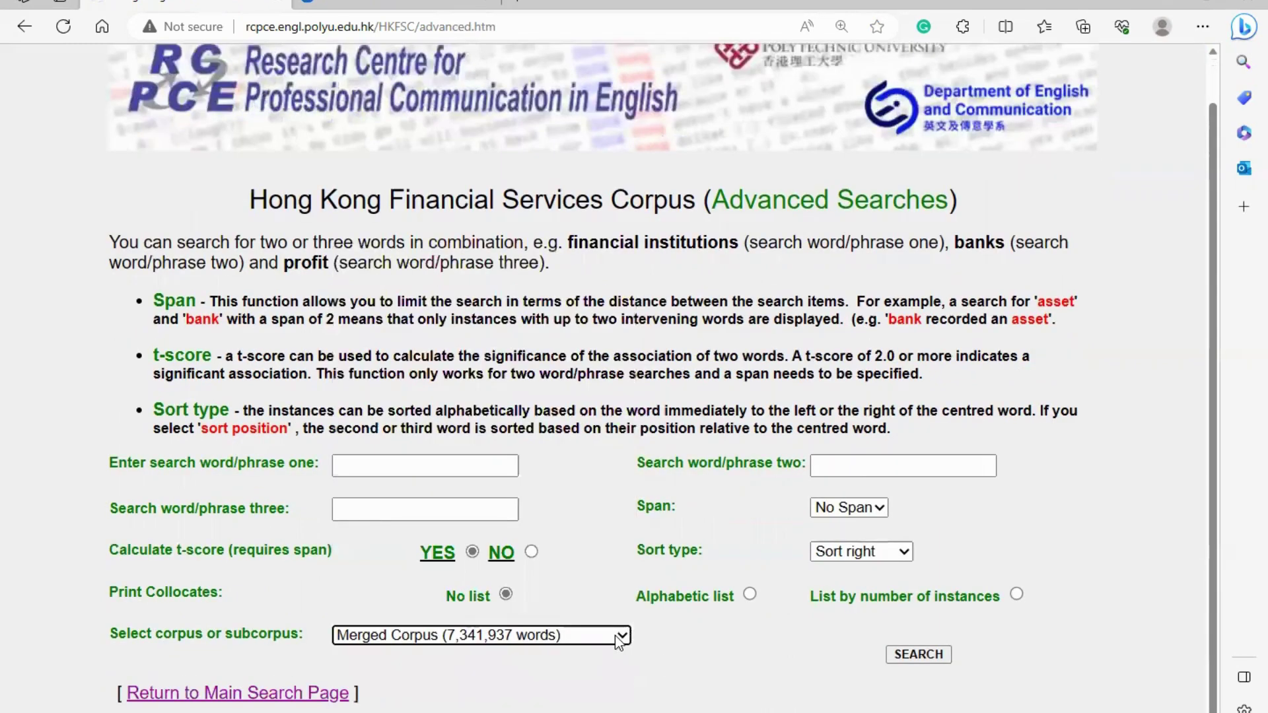
pyautogui.click(615, 636)
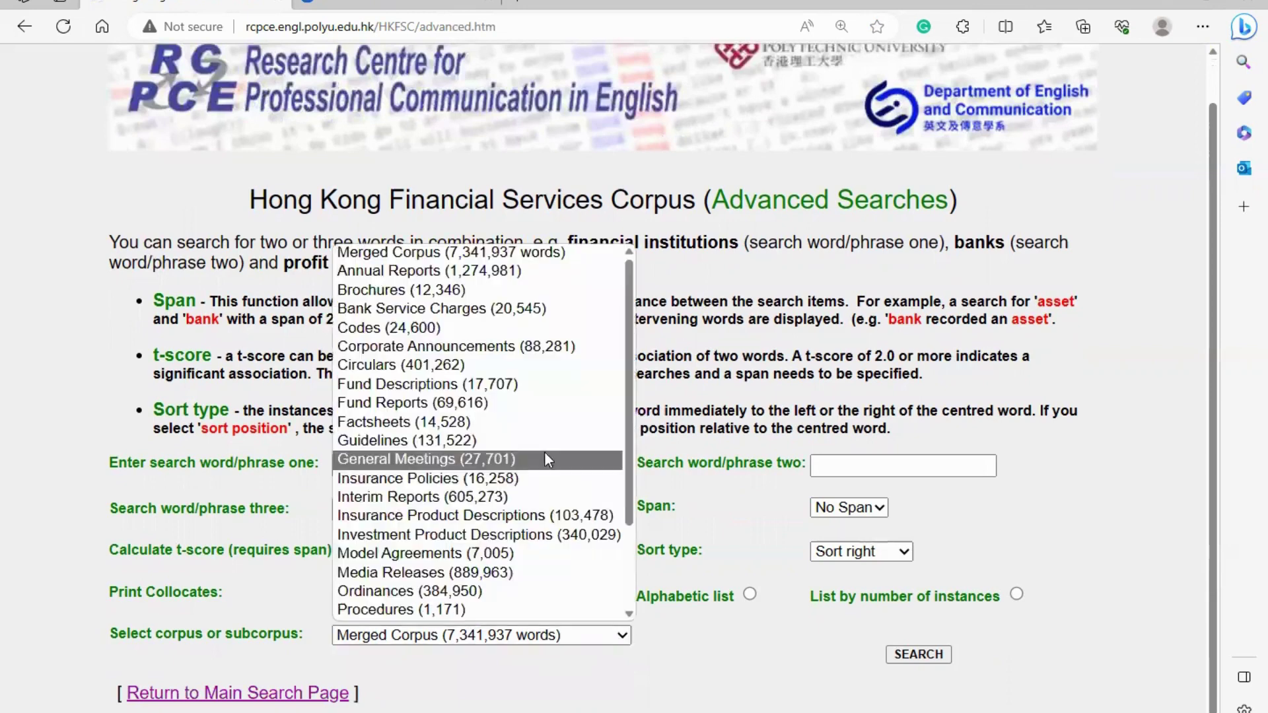
pyautogui.click(764, 704)
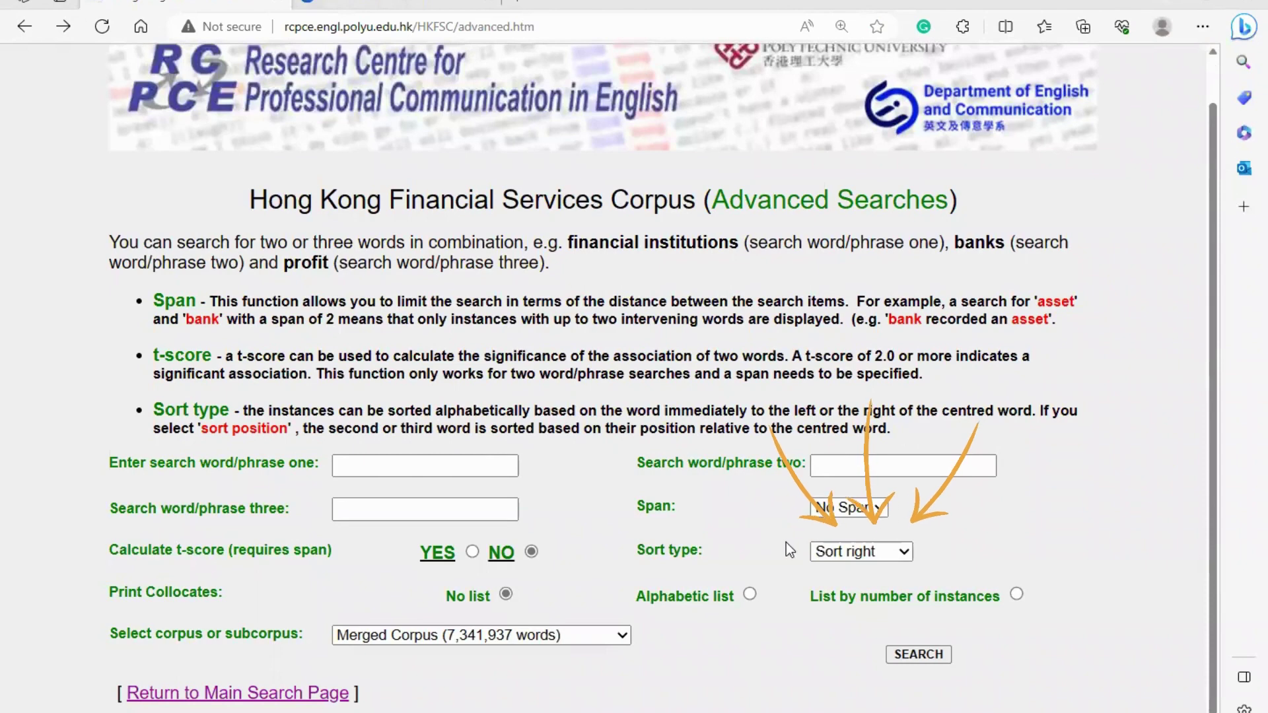
# Step: Check the available sort types for the advanced search and choose Sort position
pyautogui.click(908, 554)
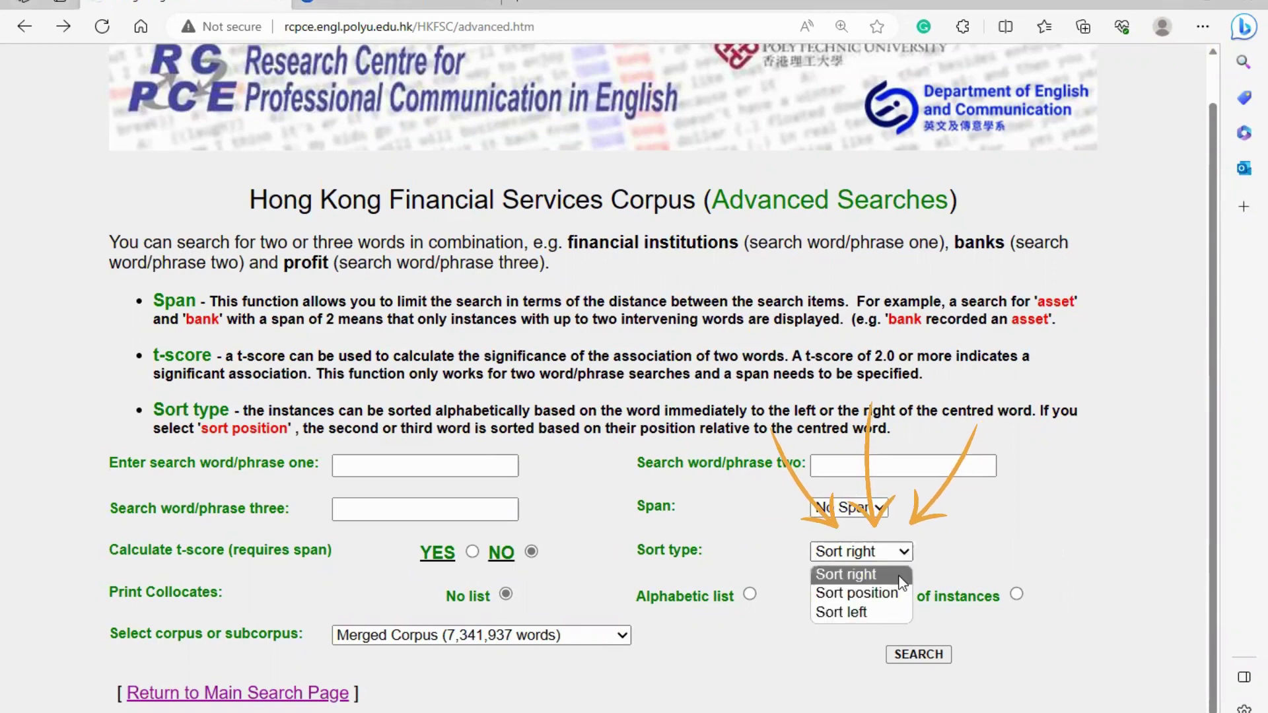
pyautogui.click(857, 594)
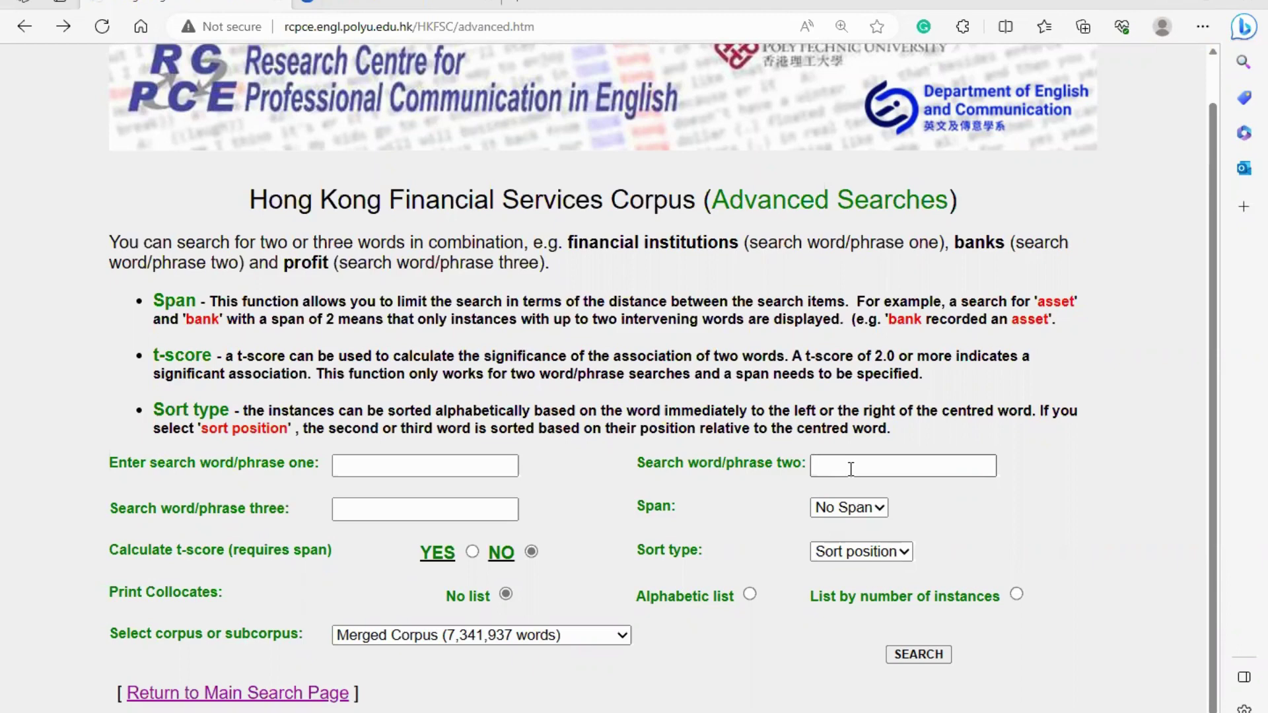
pyautogui.click(826, 467)
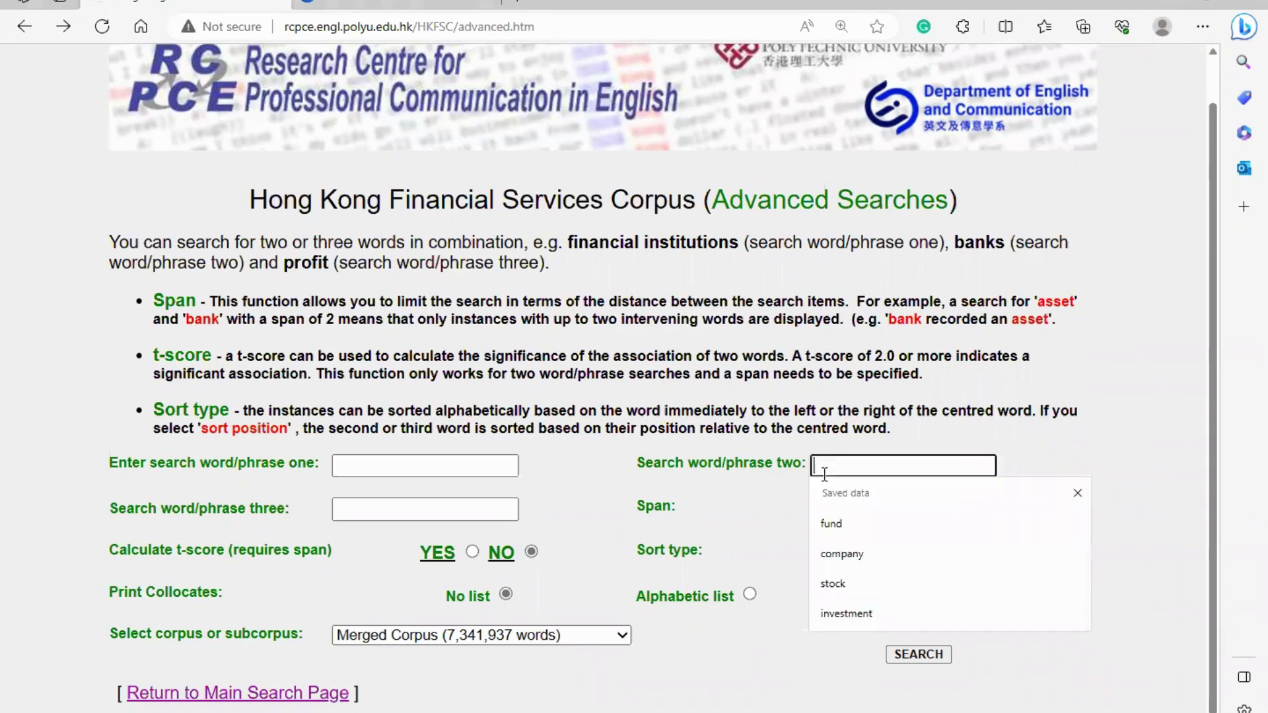
pyautogui.click(769, 506)
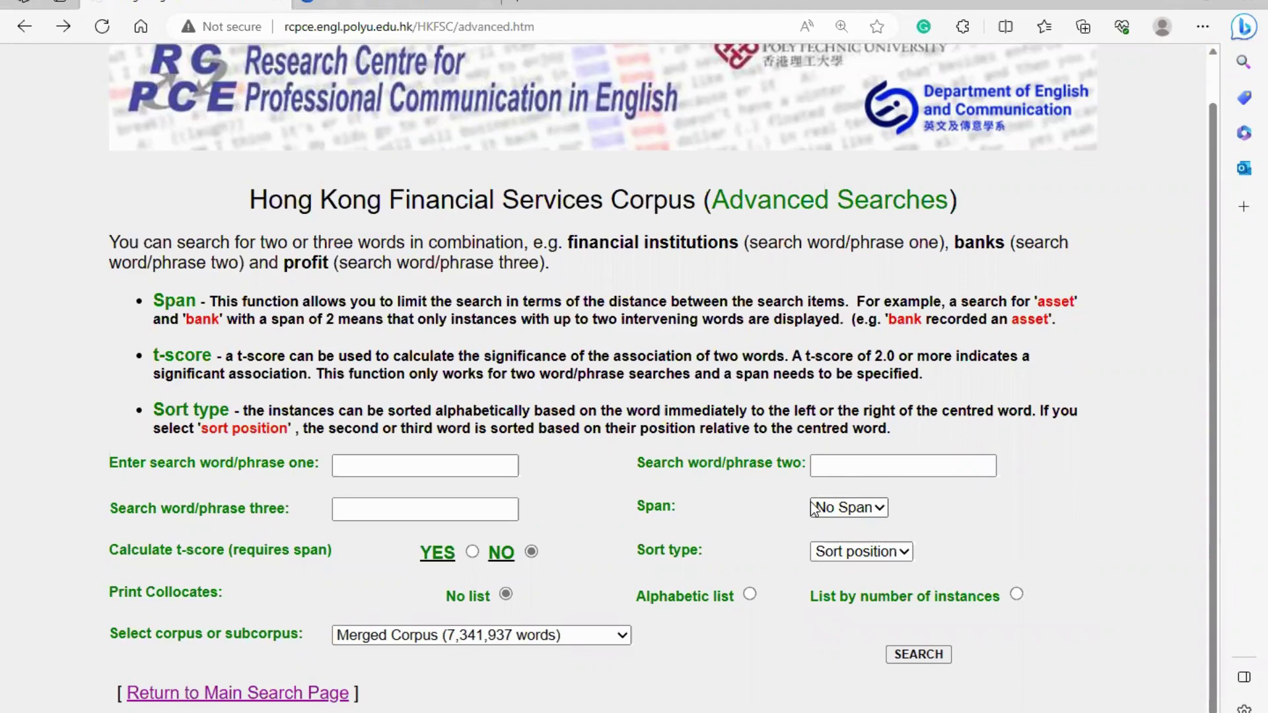
# Step: Enter "equity", "investment" and "fund" as search words one, two and three of the advanced search
pyautogui.click(470, 465)
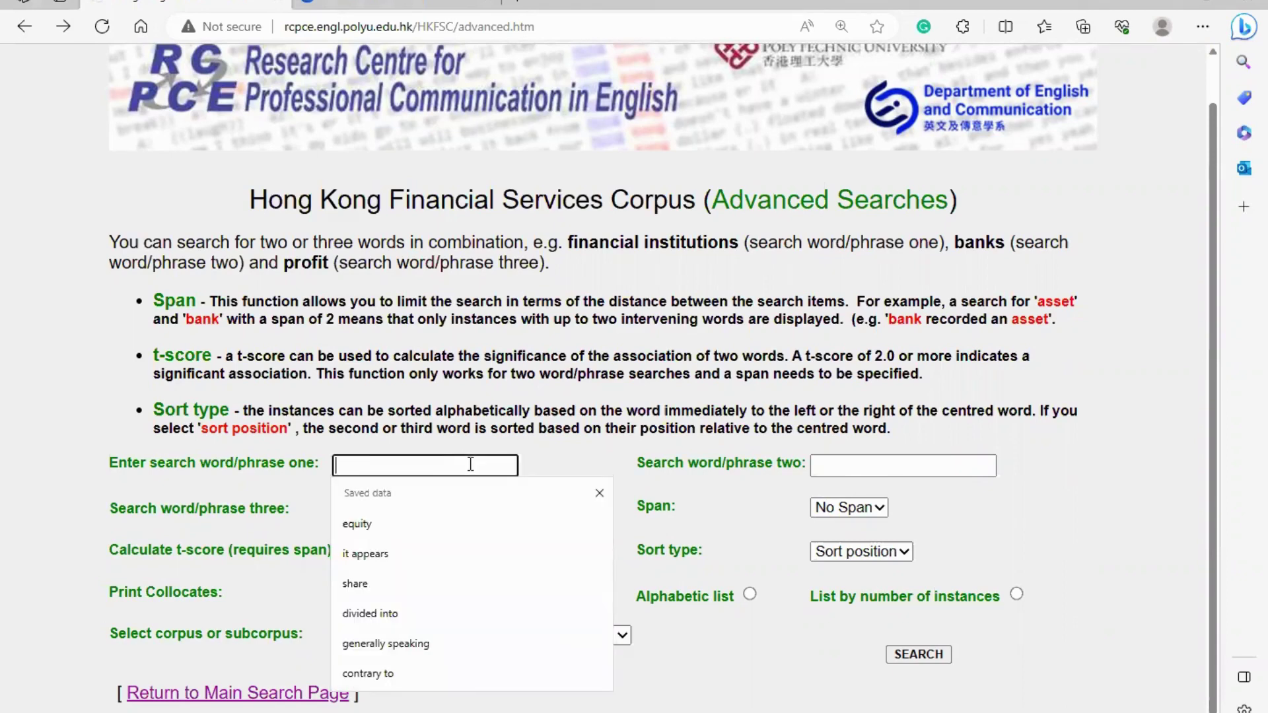
pyautogui.write('equity')
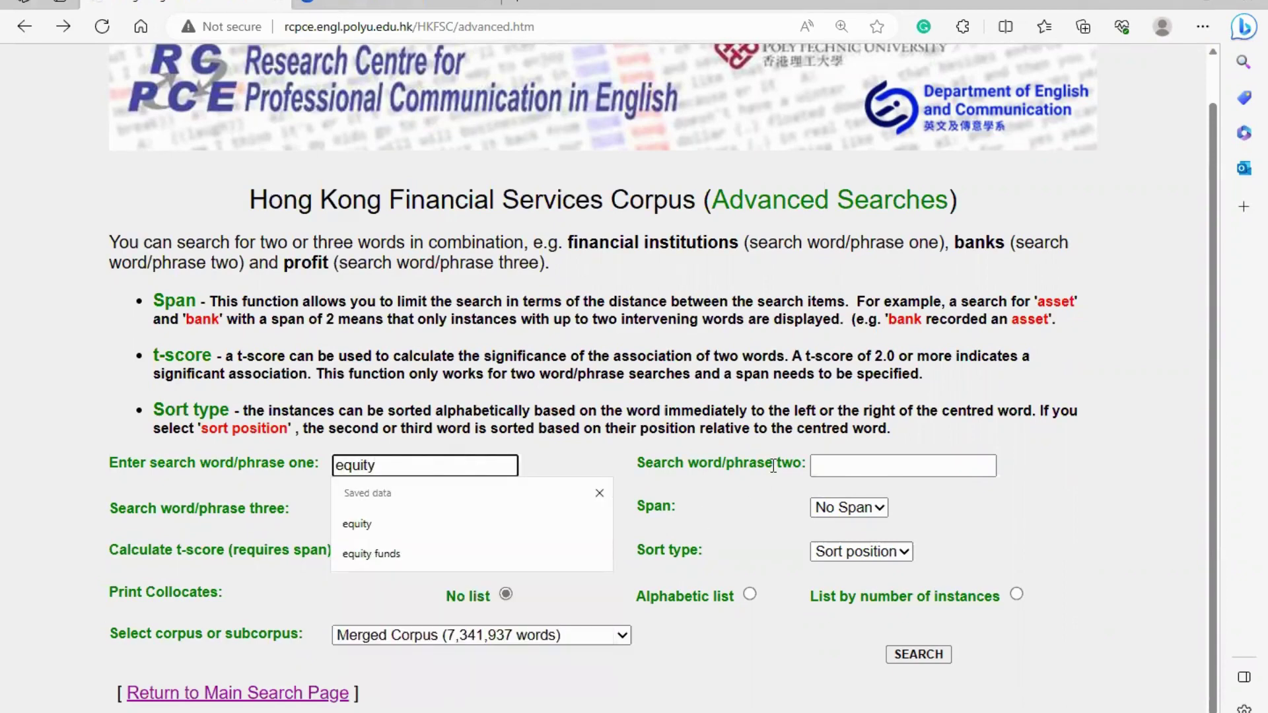
pyautogui.click(848, 465)
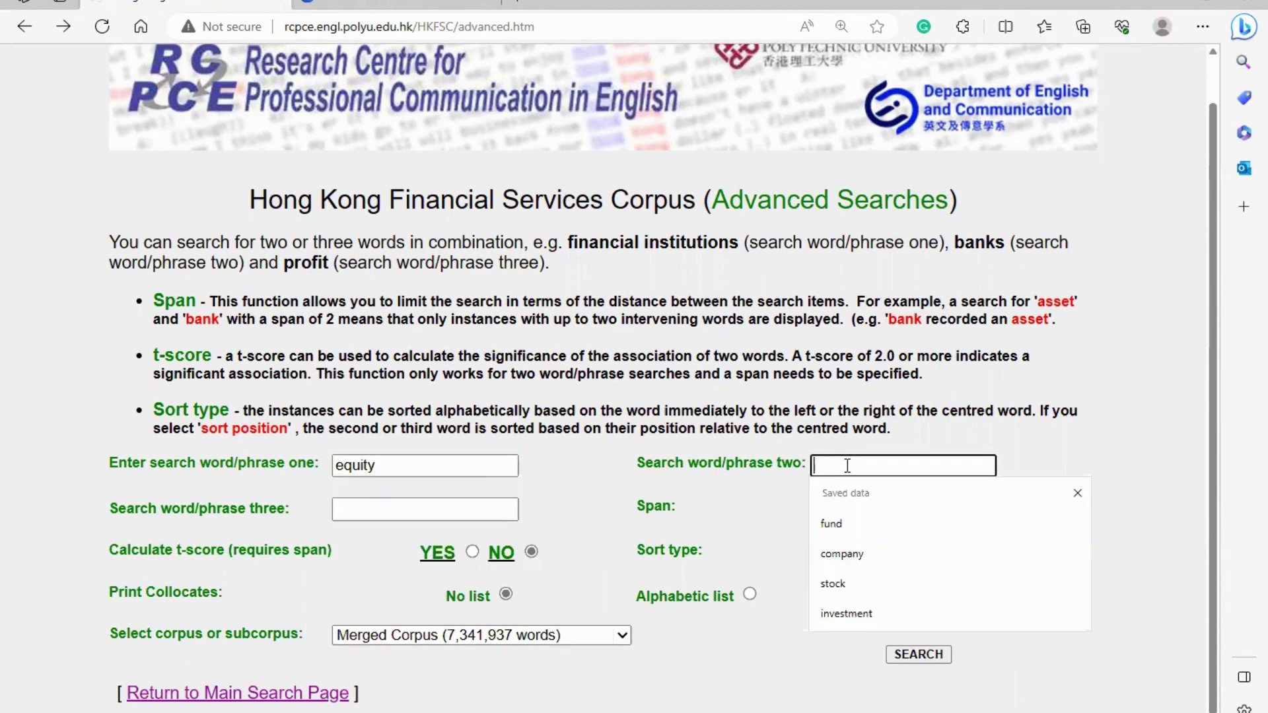
pyautogui.write('investment')
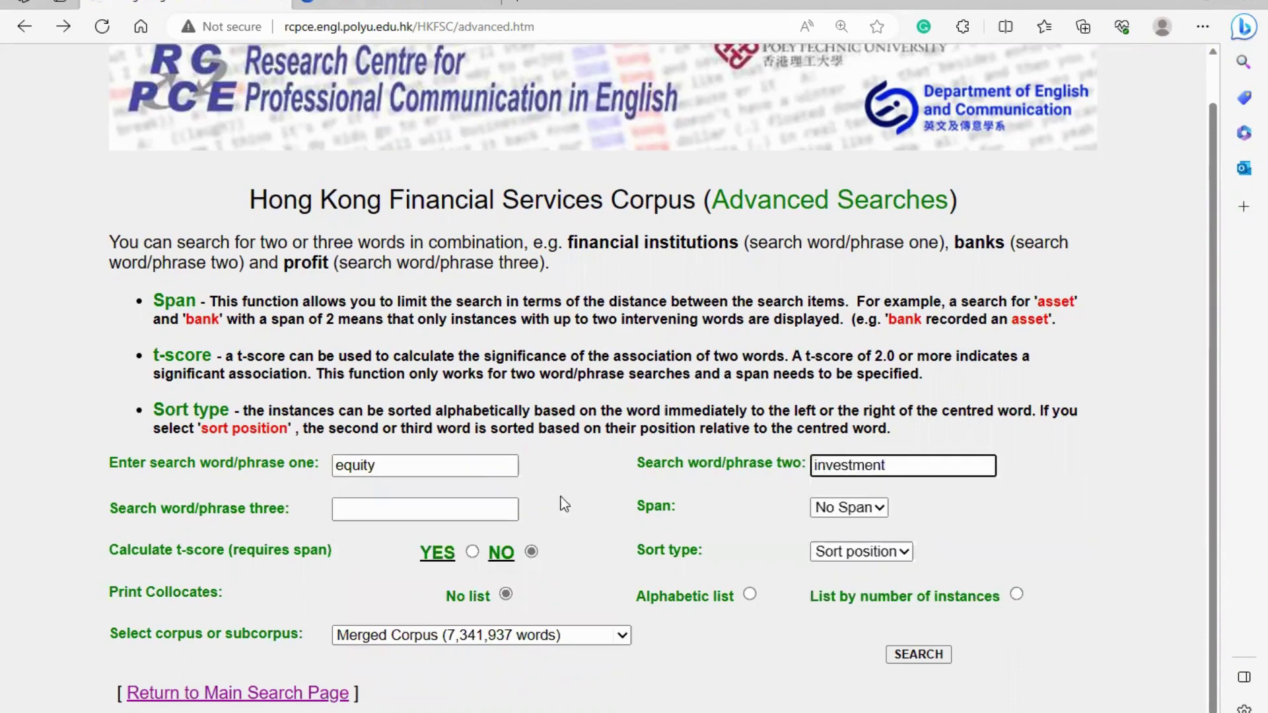
pyautogui.click(495, 509)
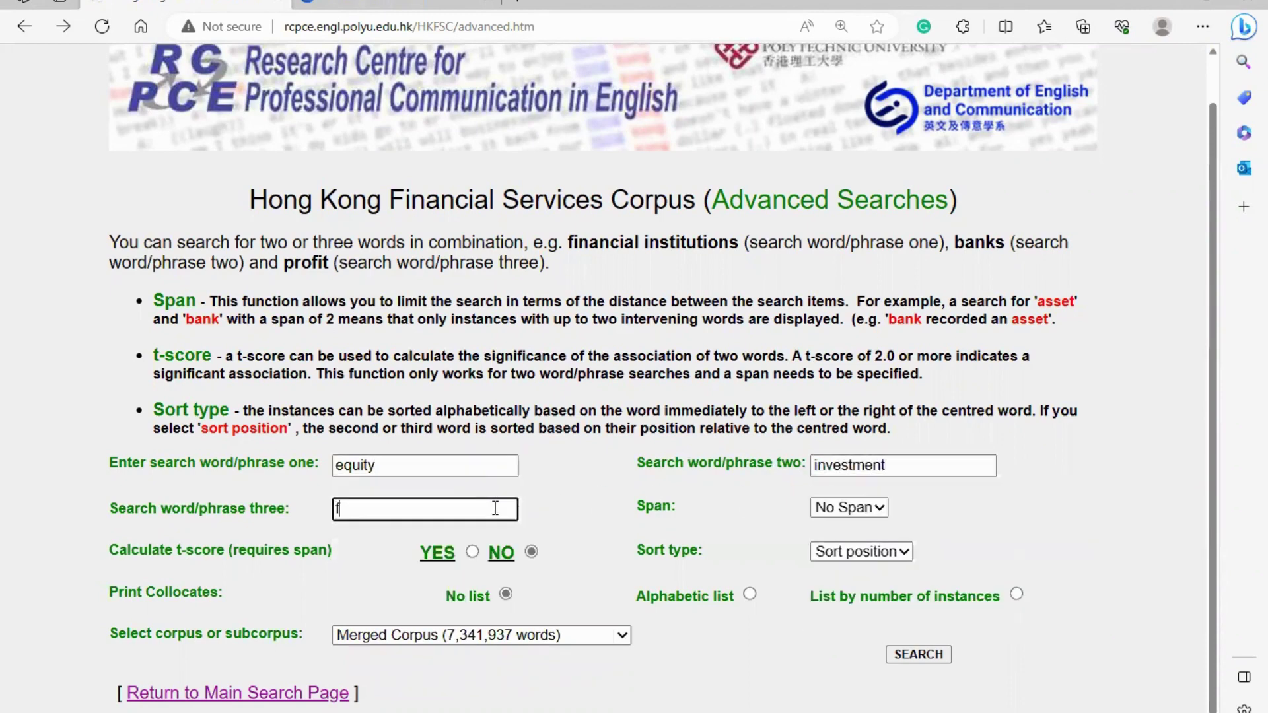
pyautogui.write('fund')
# Step: Run the three-word search with a span of 5 and the sort type Sort left
pyautogui.click(869, 509)
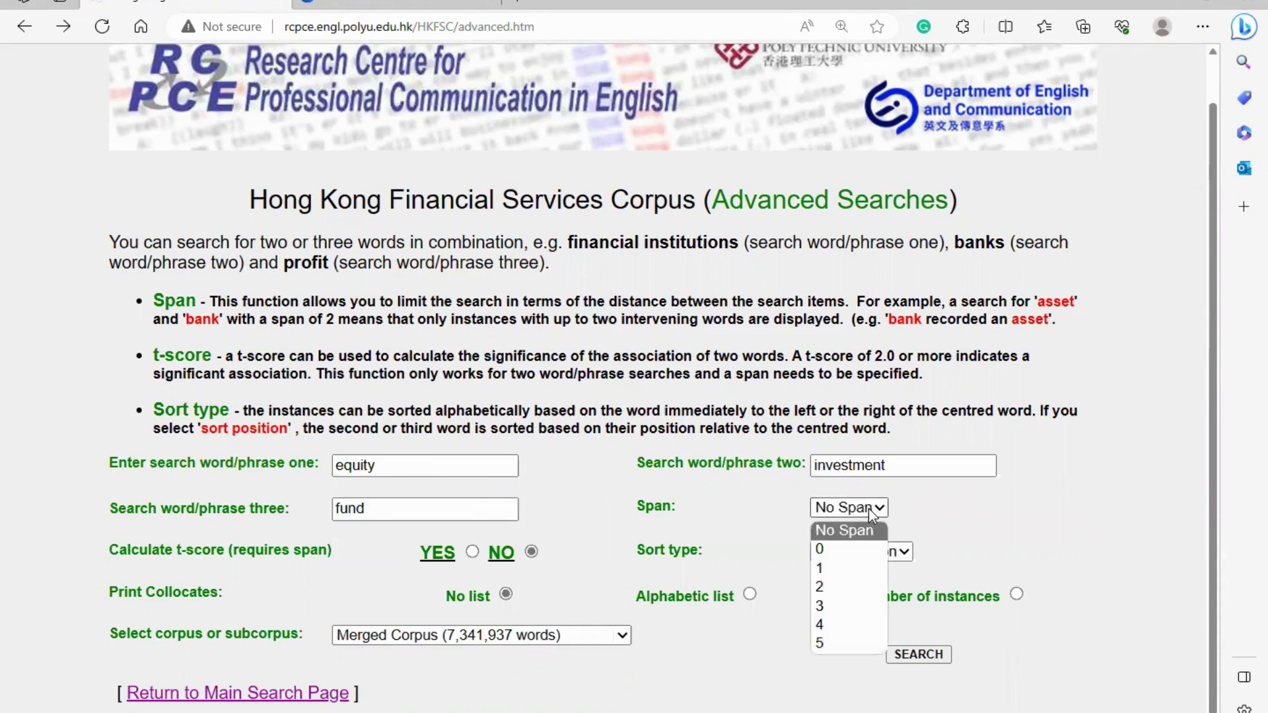
pyautogui.click(819, 644)
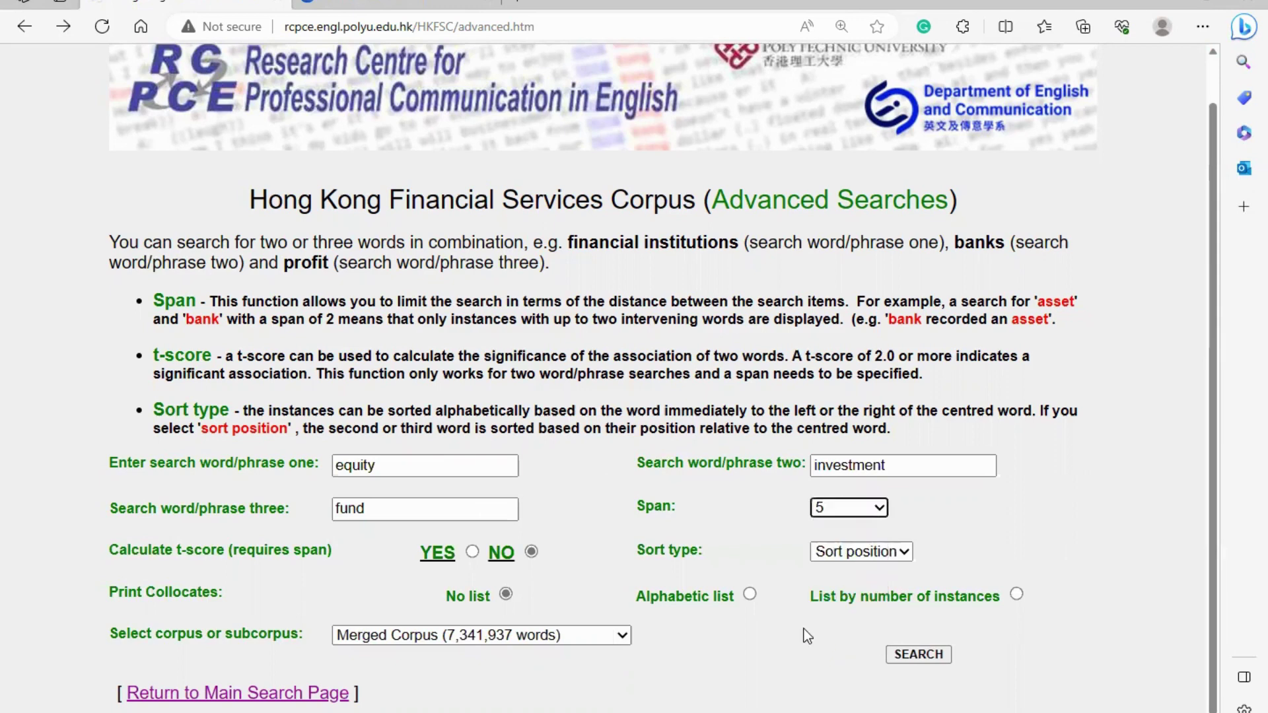
pyautogui.click(903, 556)
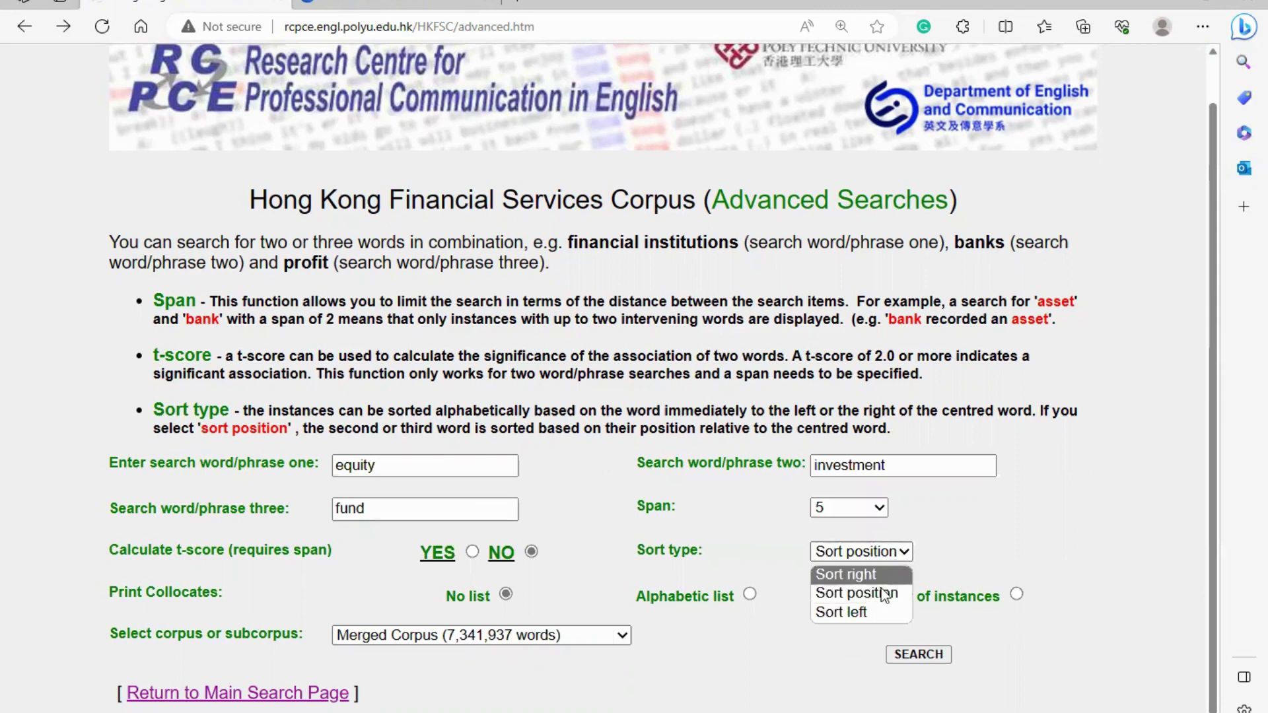
pyautogui.click(872, 607)
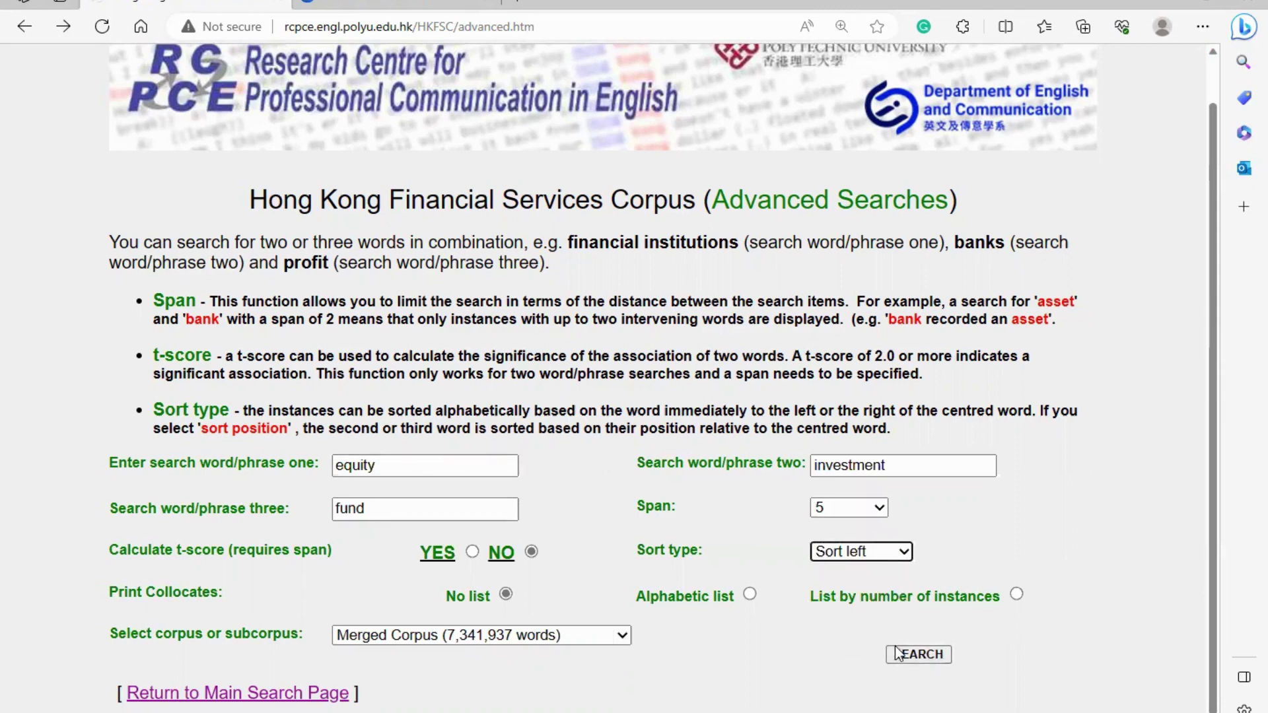
pyautogui.click(894, 657)
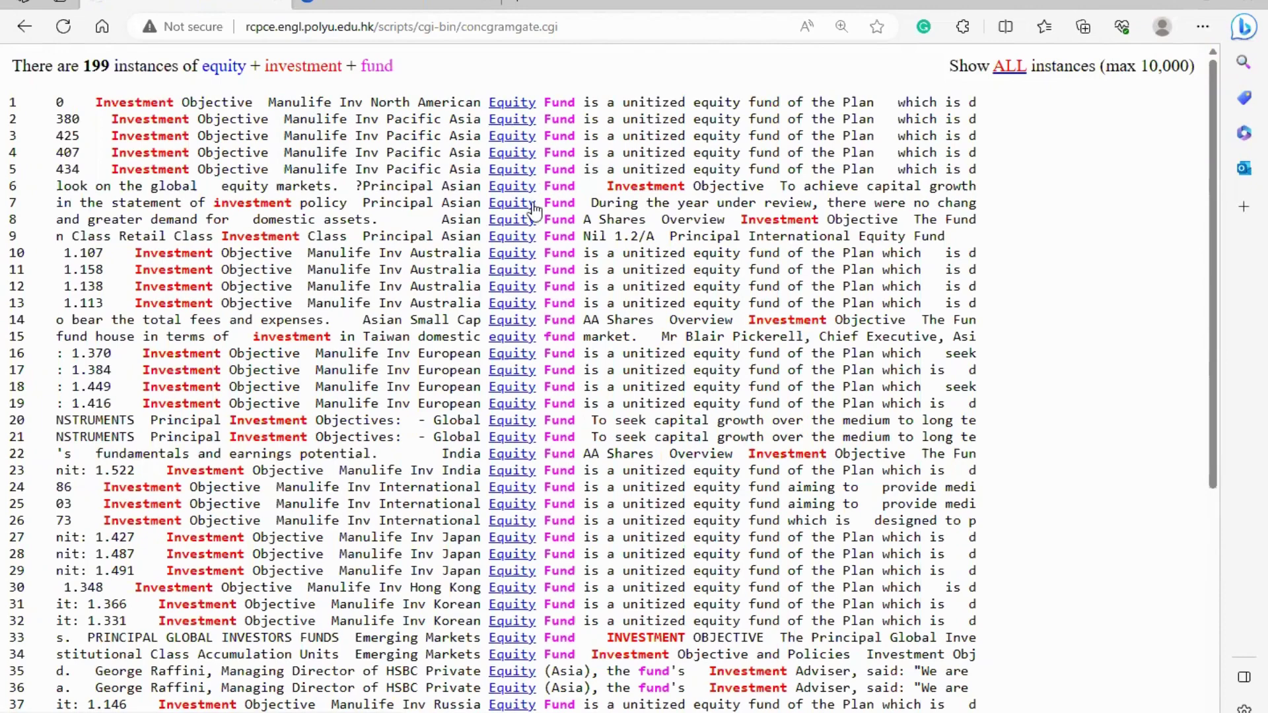
# Step: Look through the concordance lines for equity, investment and fund, and return to the Advanced Searches page
pyautogui.scroll(-2, 534, 211)
pyautogui.scroll(-2, 533, 214)
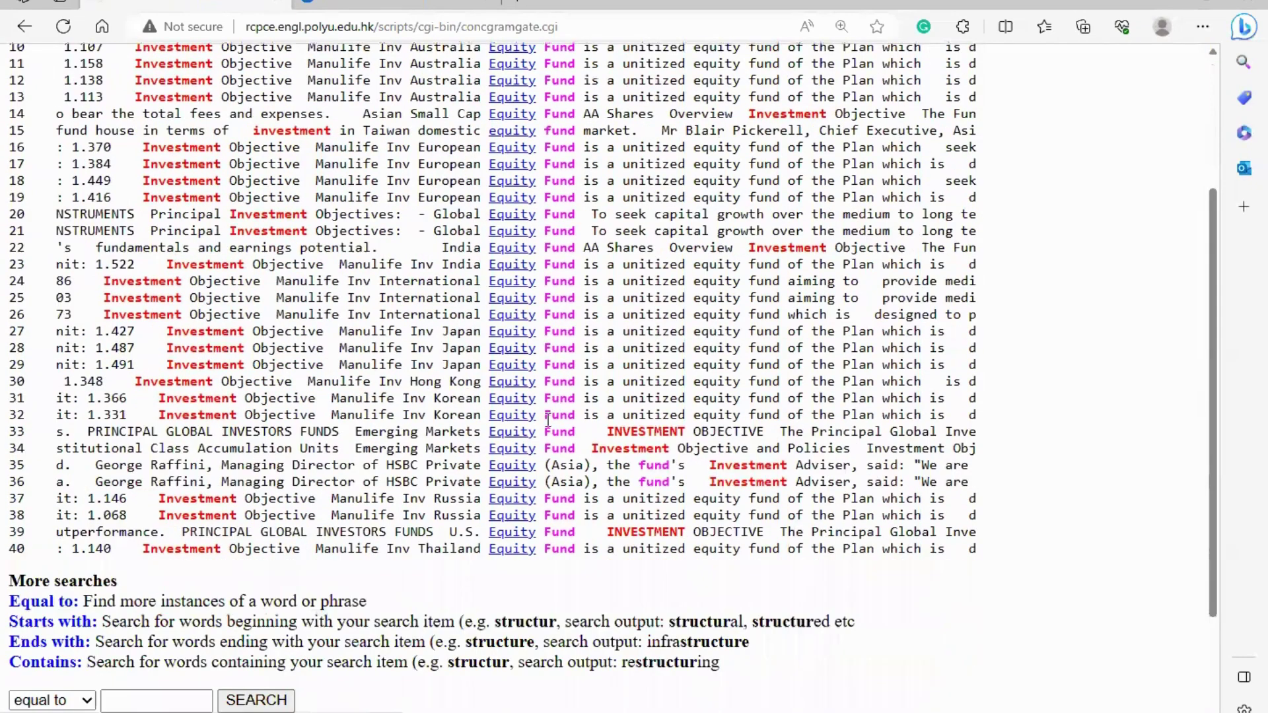
pyautogui.scroll(4, 529, 519)
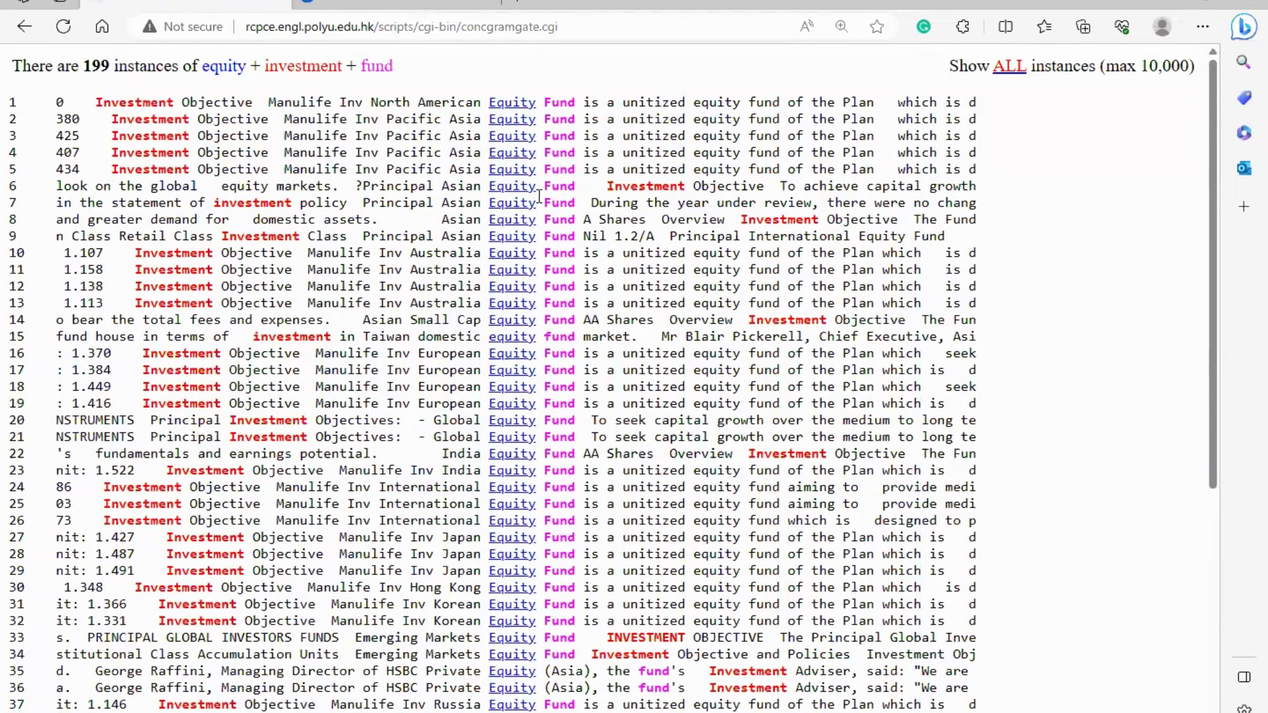
pyautogui.scroll(-5, 539, 196)
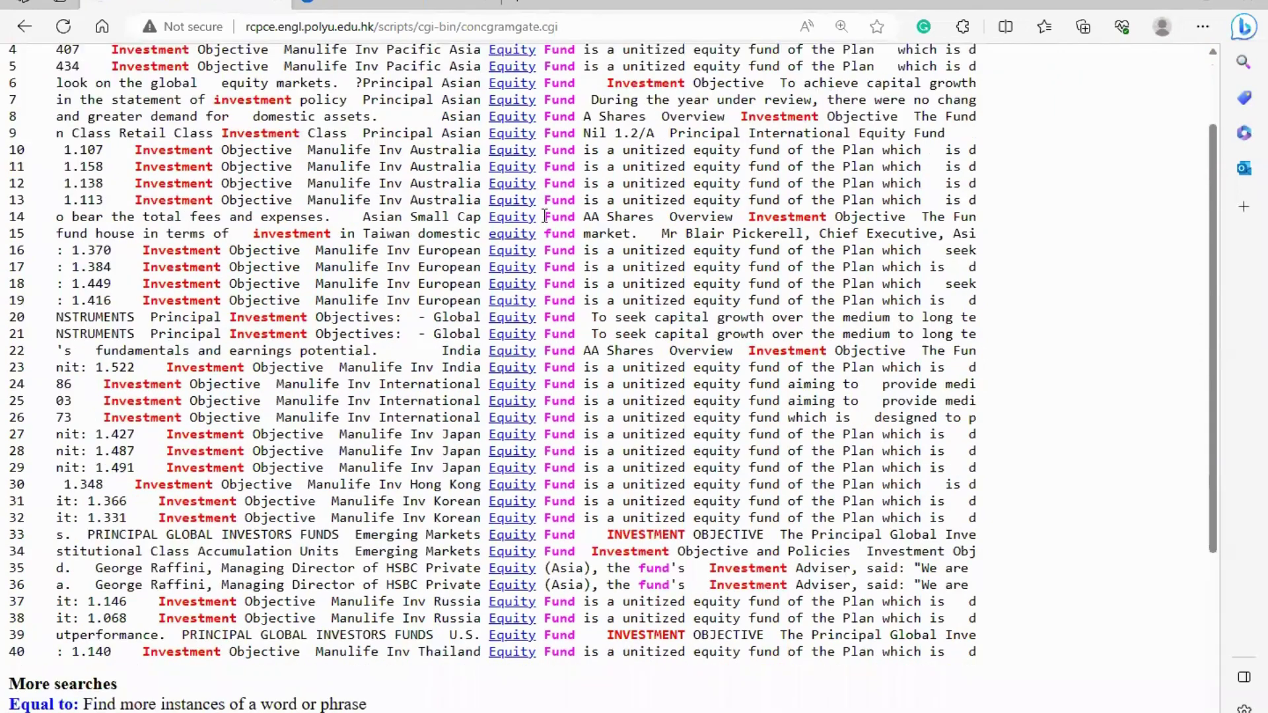
pyautogui.scroll(3, 593, 446)
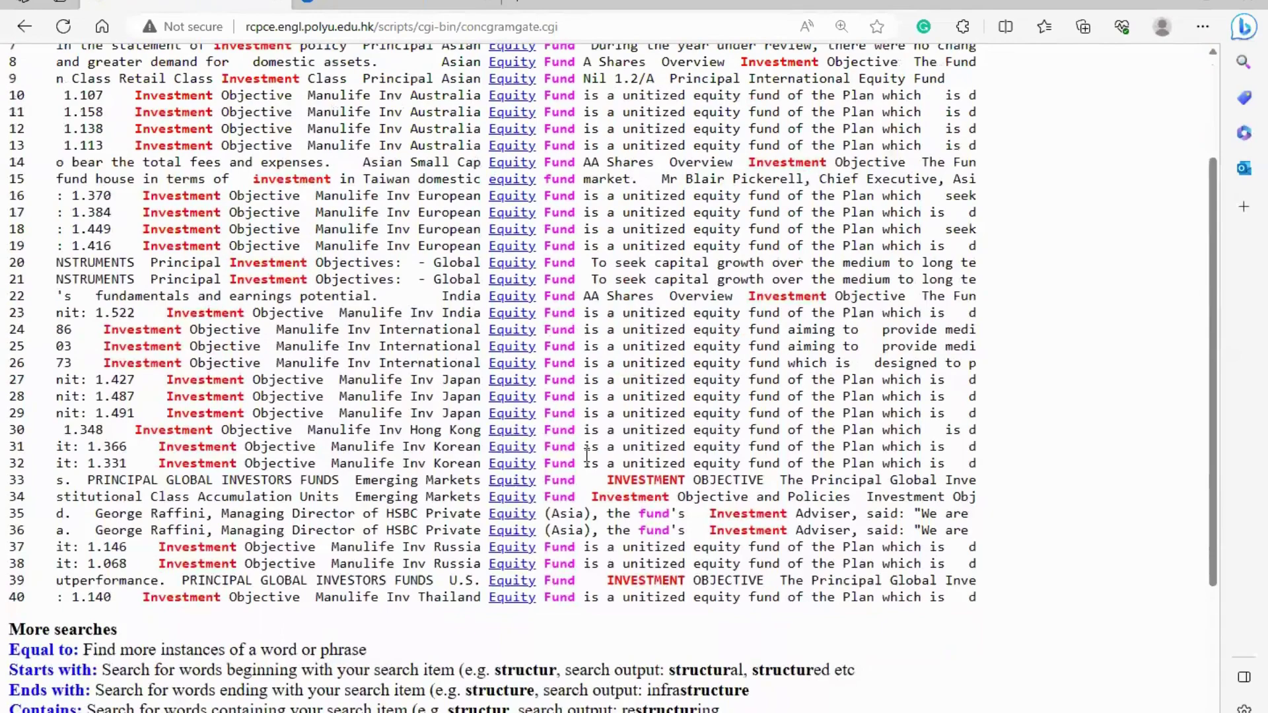
pyautogui.scroll(3, 587, 456)
pyautogui.hotkey('alt', 'Left')
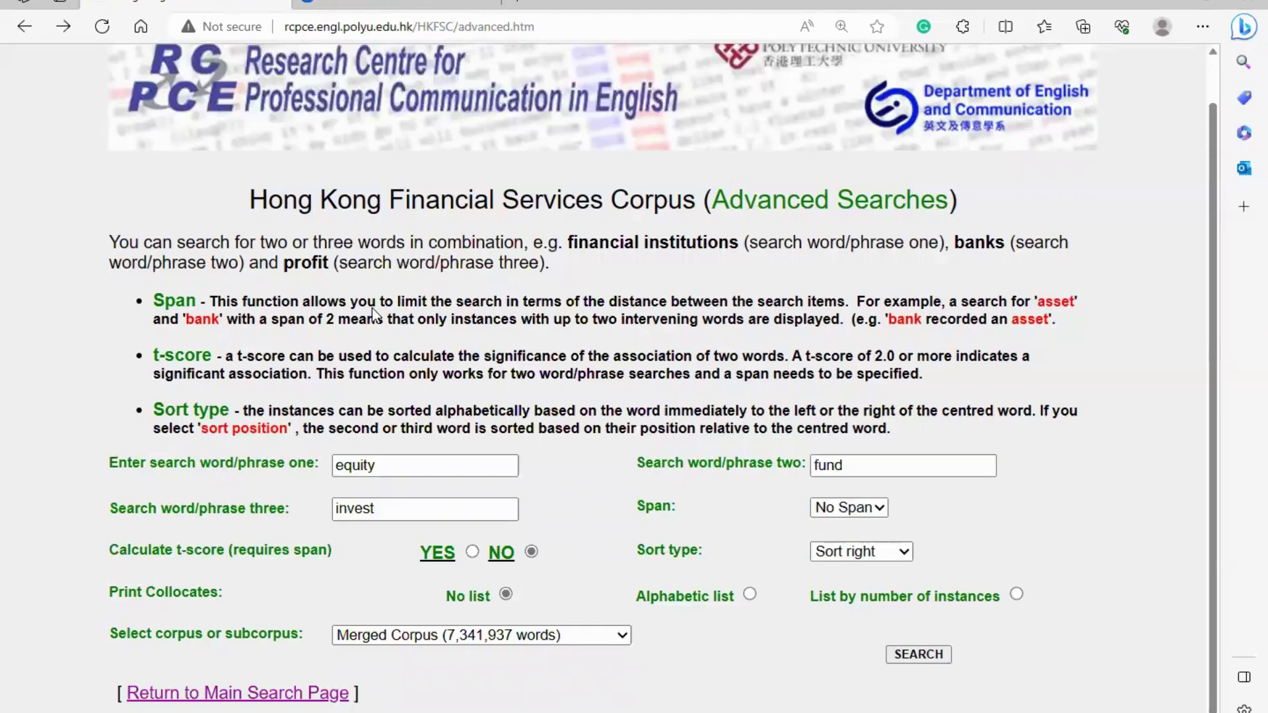